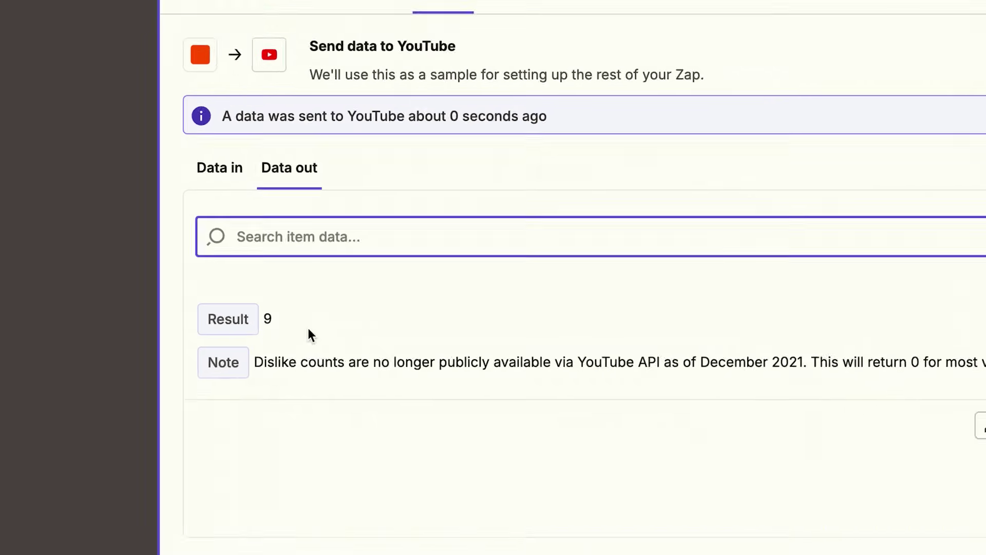
Highlight the dislike result 9, the article's last-updated date, the 2500 apps figure and custom-actions wording
double_click(256, 315)
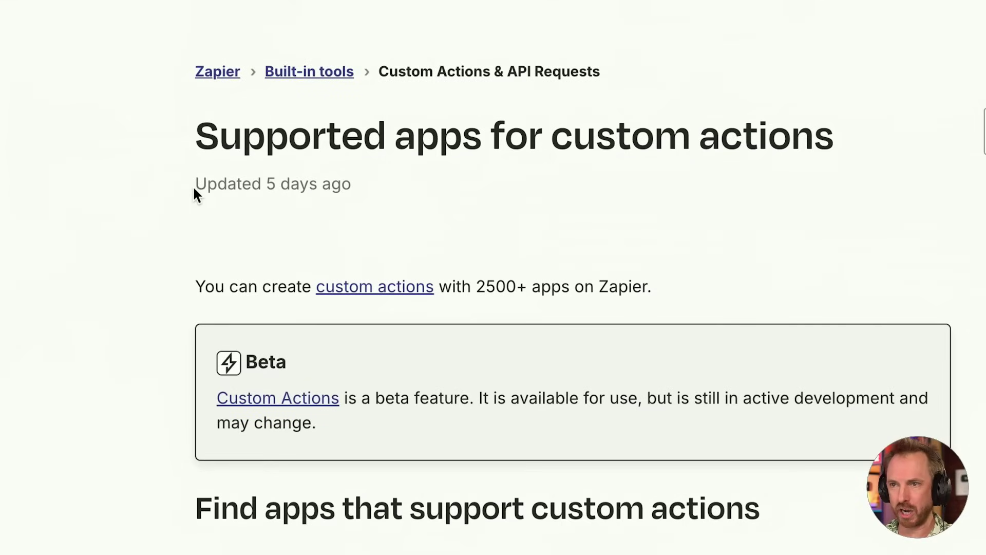
drag(193, 185, 376, 189)
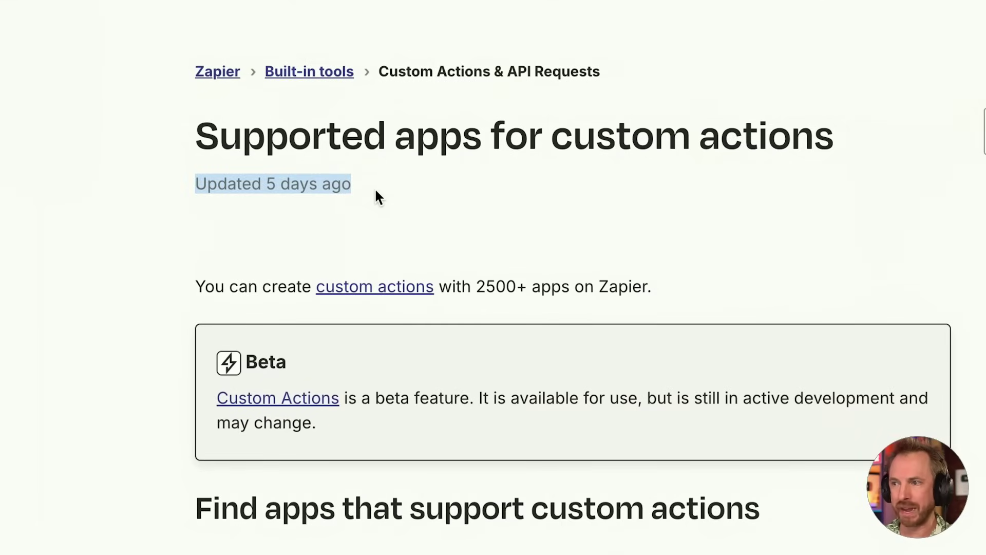
double_click(481, 284)
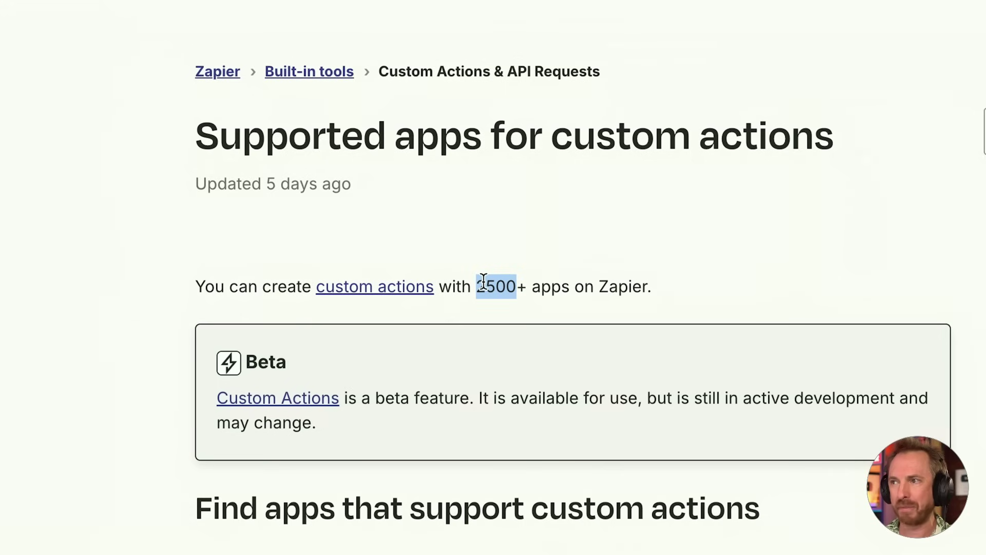
drag(555, 136, 865, 141)
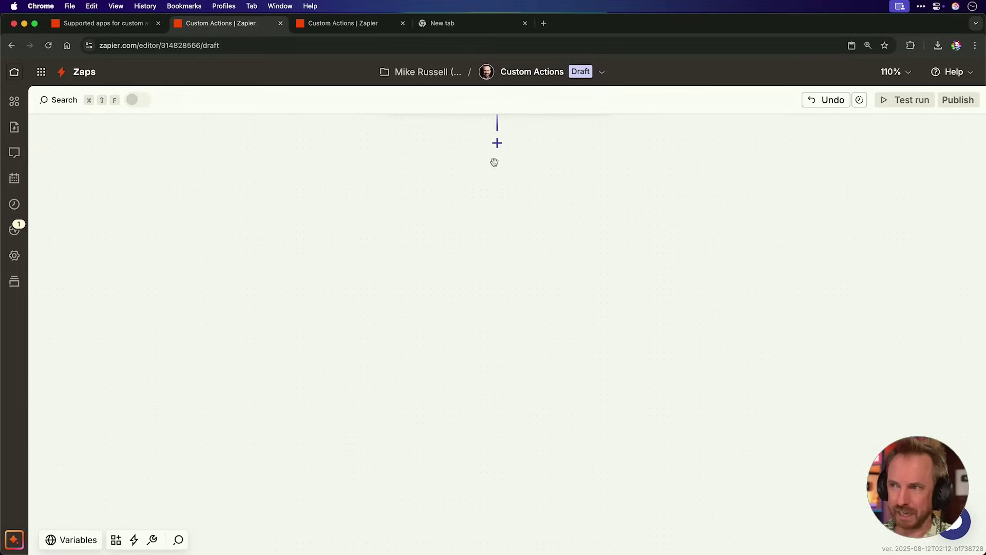
Add a YouTube step to the Zap and search its action events for 'dis'
click(497, 143)
text(youtube)
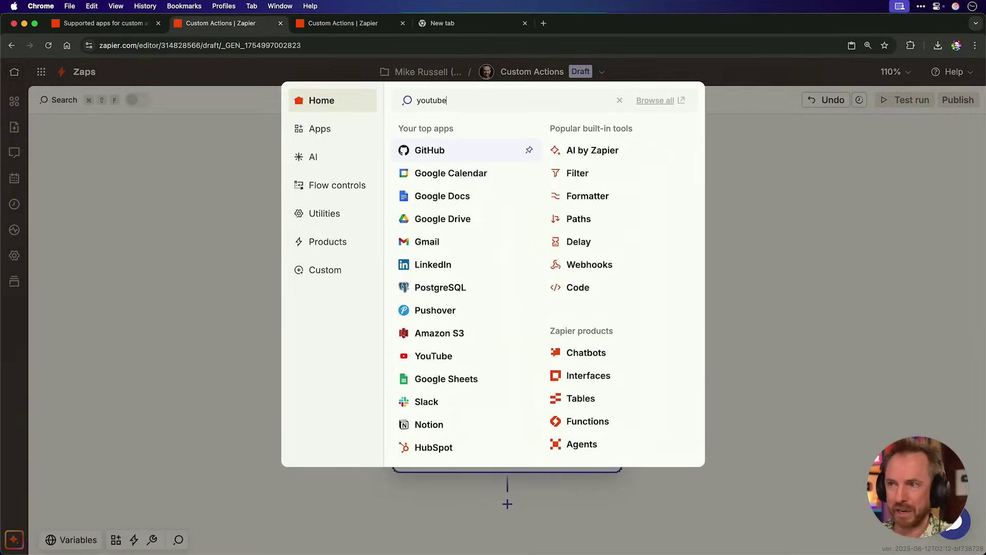
click(435, 131)
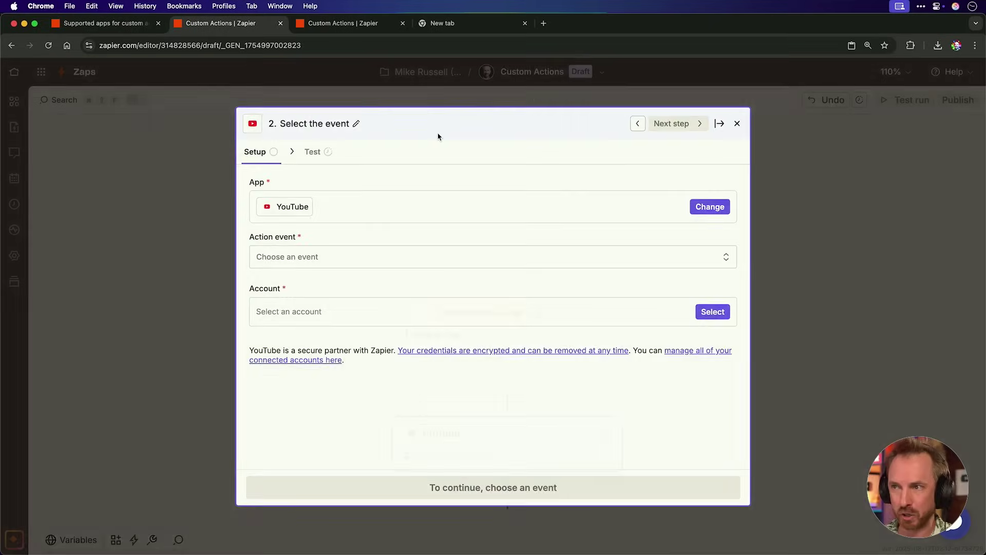
click(483, 261)
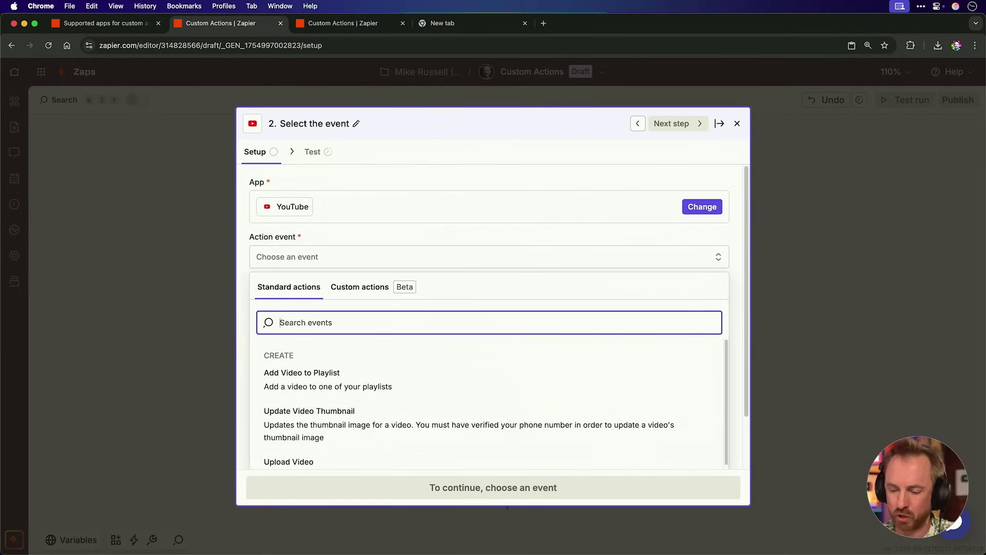
text(dis)
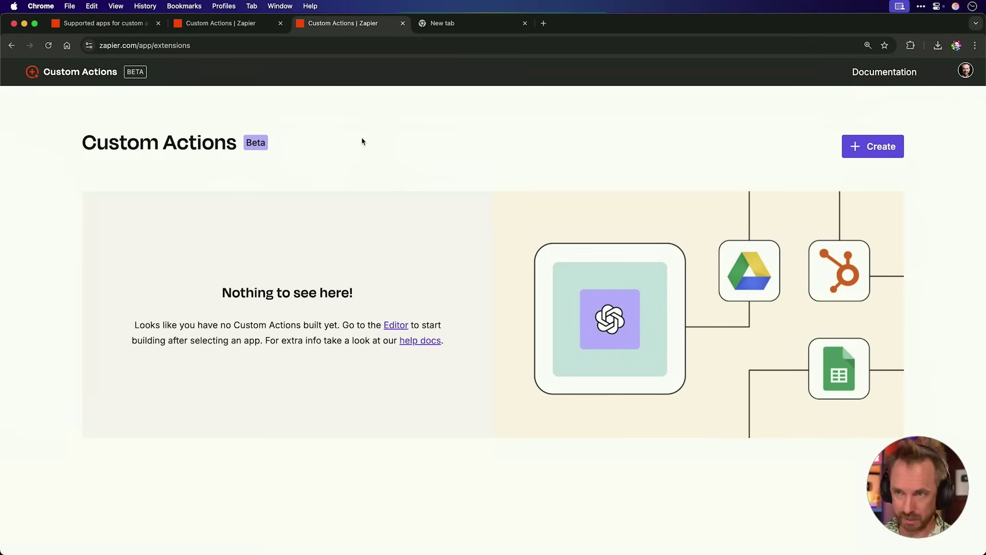
Switch to YouTube's custom actions and start a new AI-built action
click(202, 26)
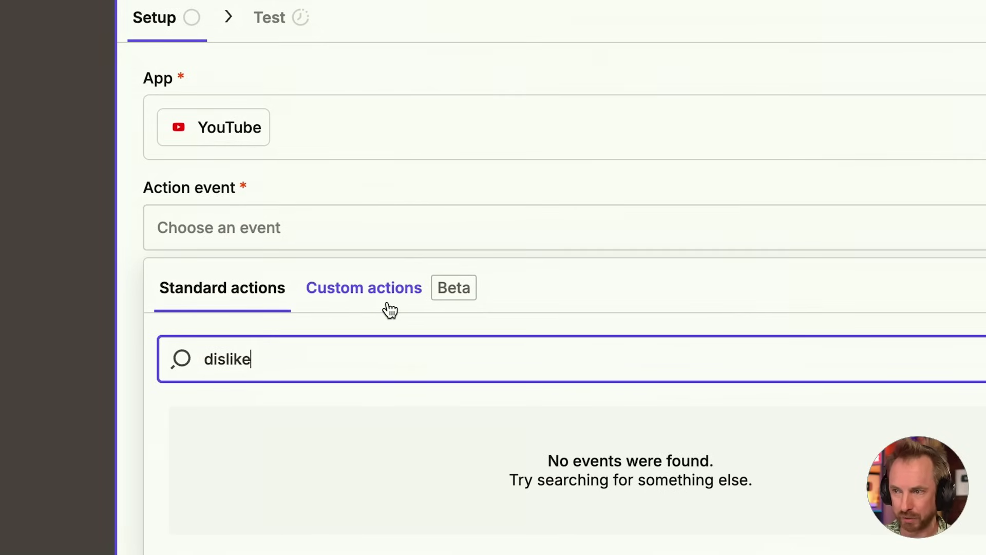
click(364, 306)
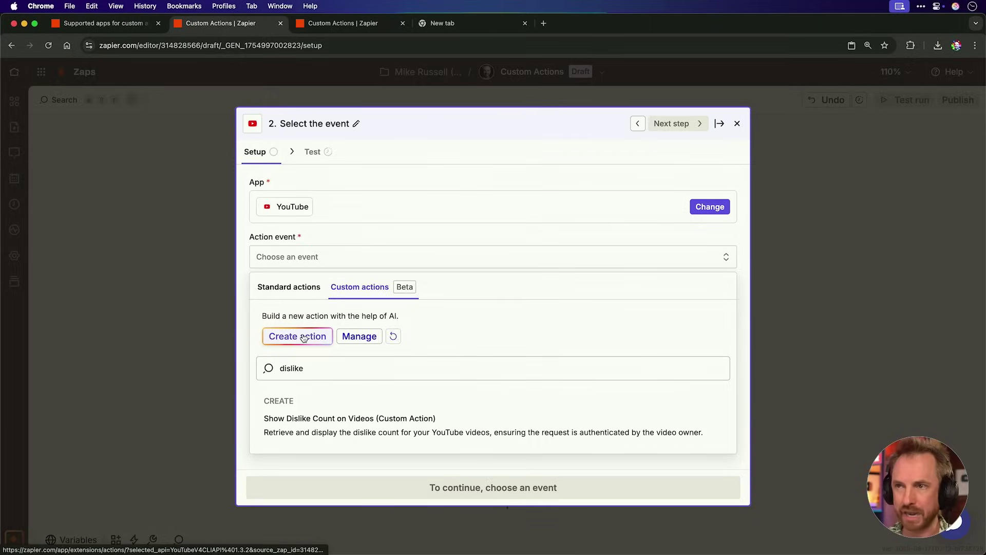
click(300, 334)
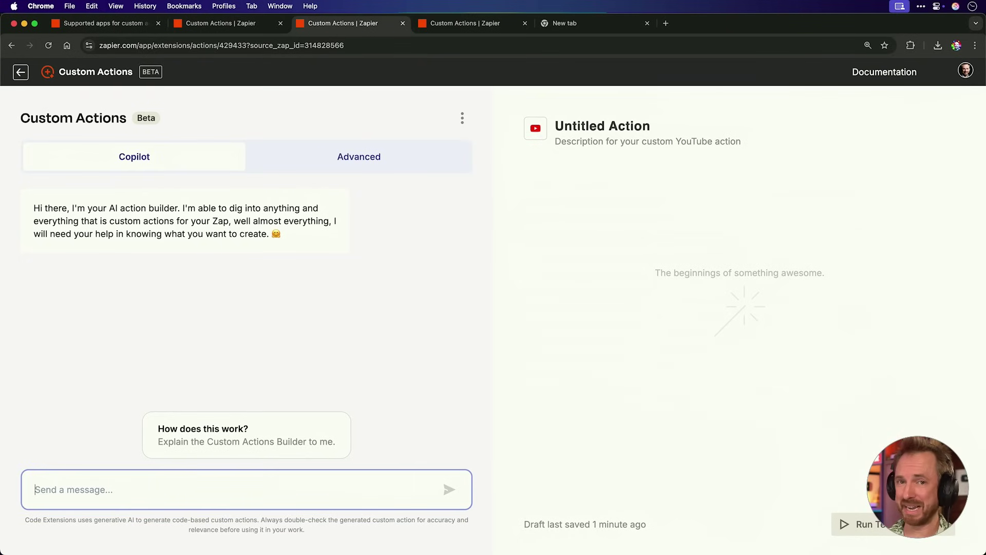
Ask the Copilot for an action showing dislike counts on my videos and answer its follow-up questions
text(show dislike count on my videos...)
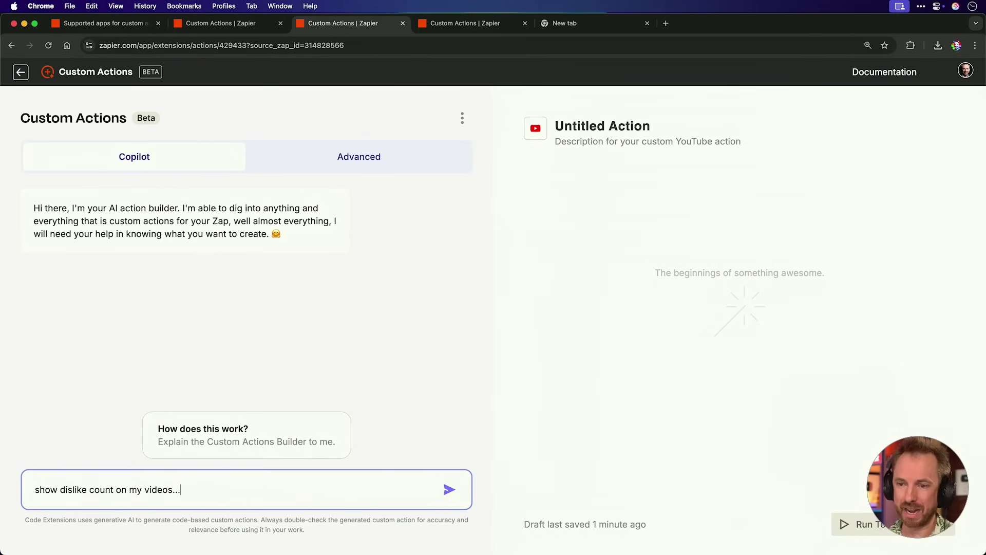
key(Return)
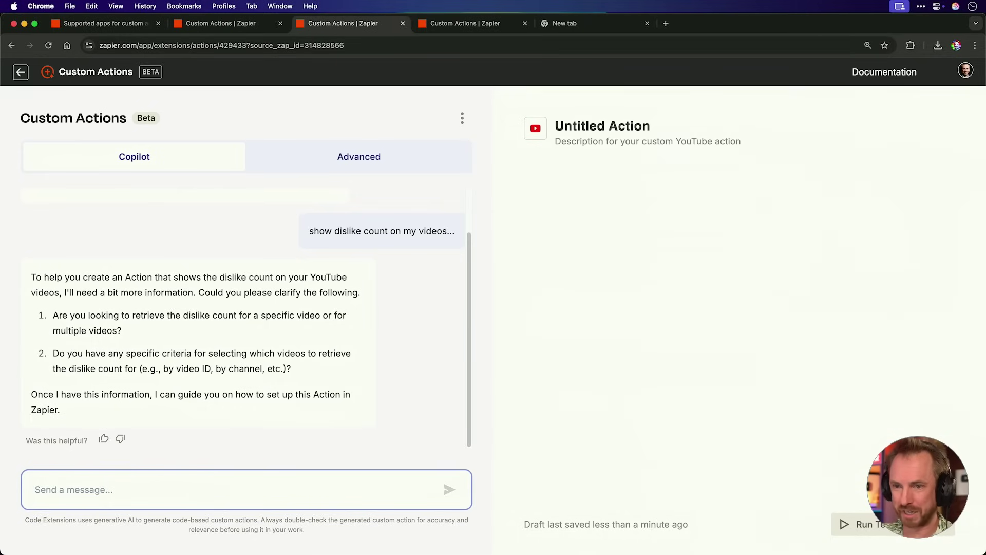
text(1.)
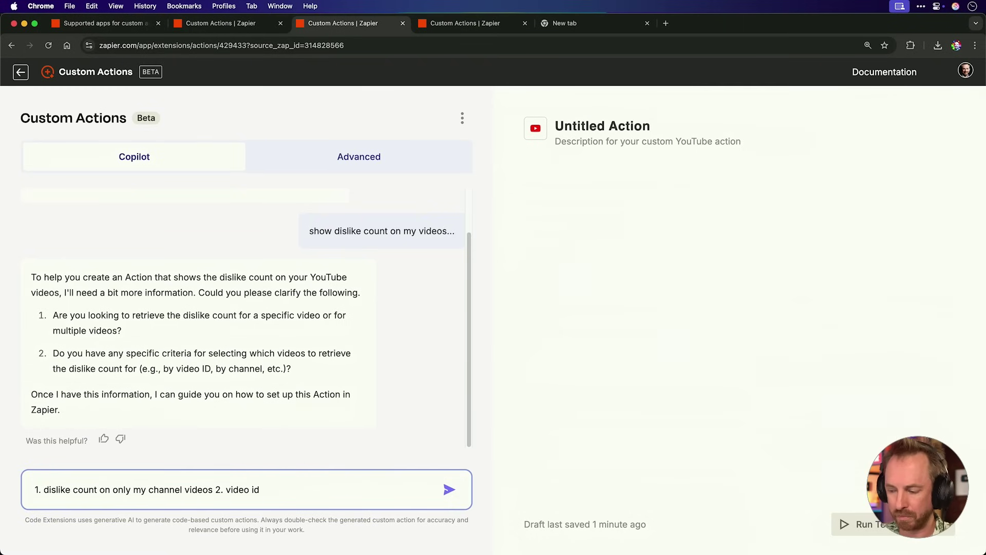
key(Return)
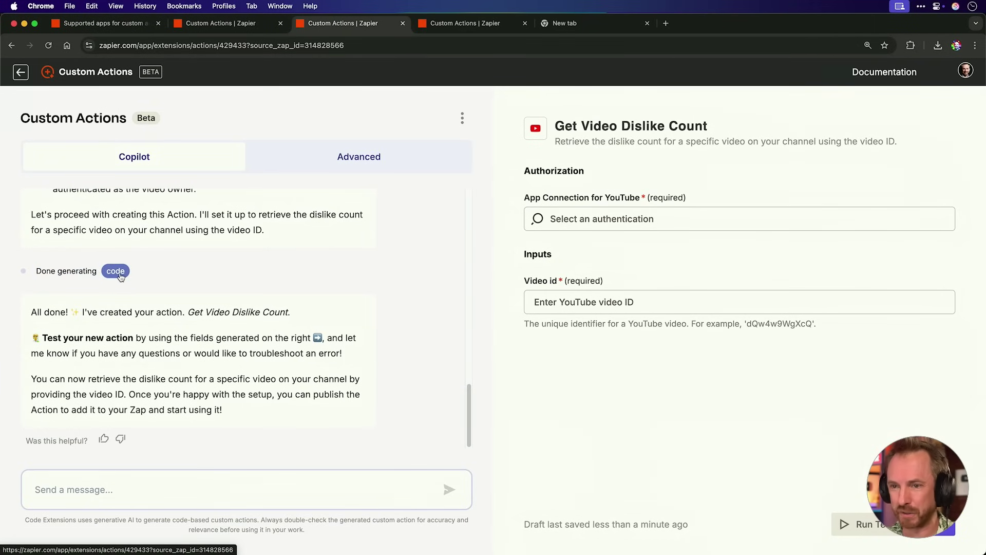
Choose the YouTube - Creator Magic (New) connection for the test
mouse_move(120, 278)
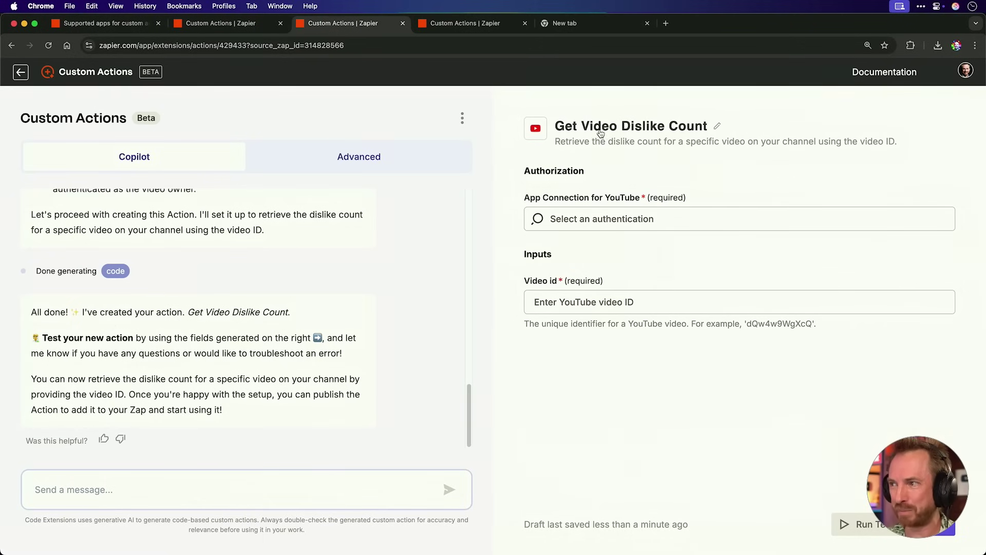
click(596, 213)
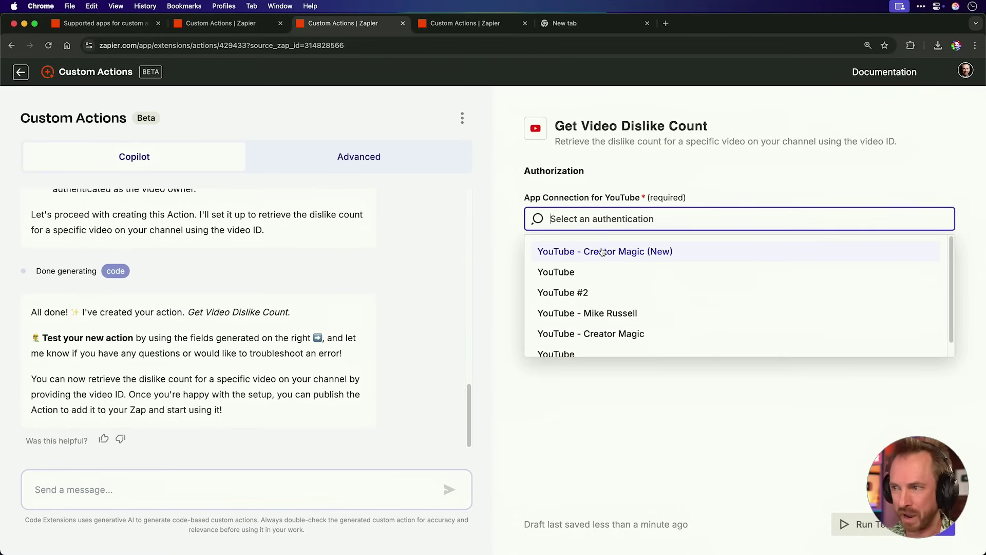
click(602, 252)
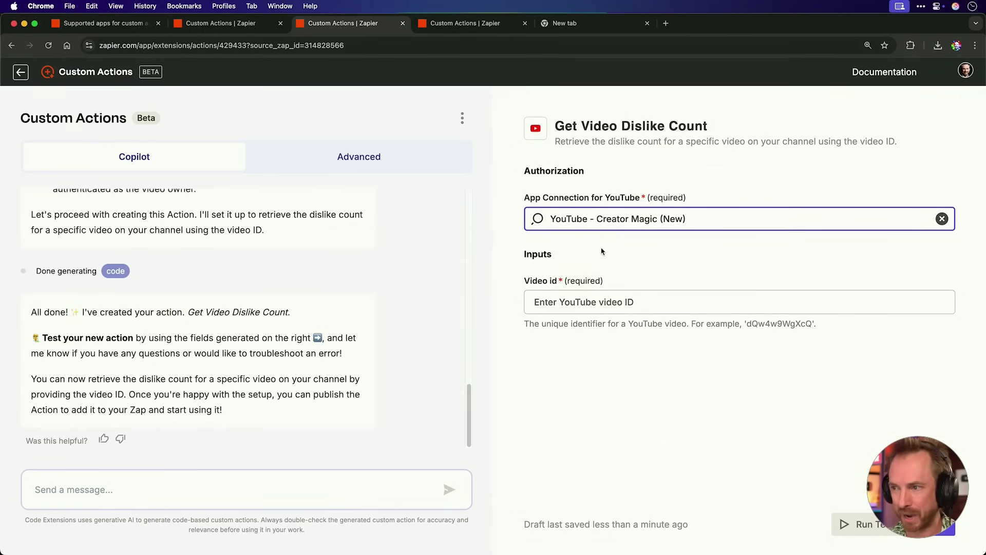
Fill Video id with the first channel video's ID, trimming off the URL prefix
click(595, 307)
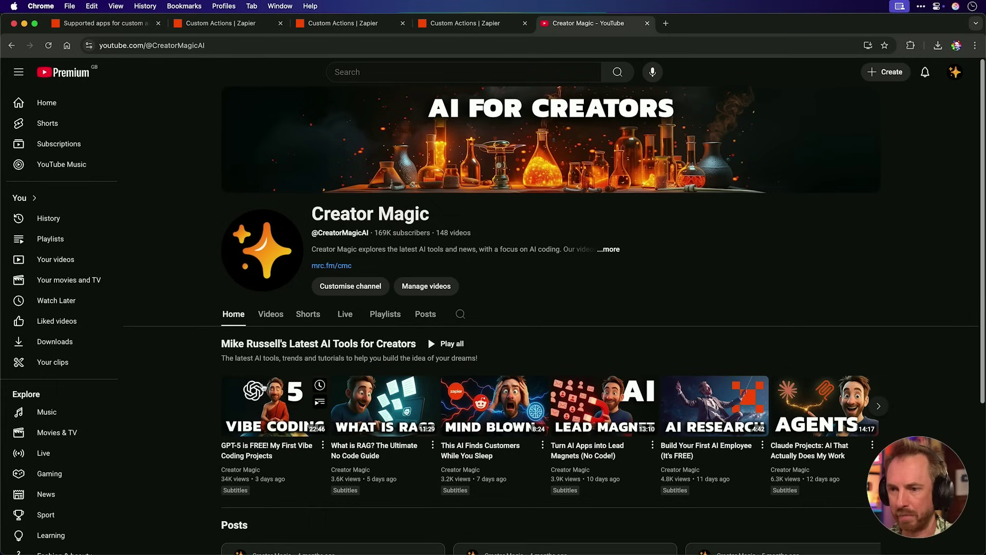
right_click(287, 382)
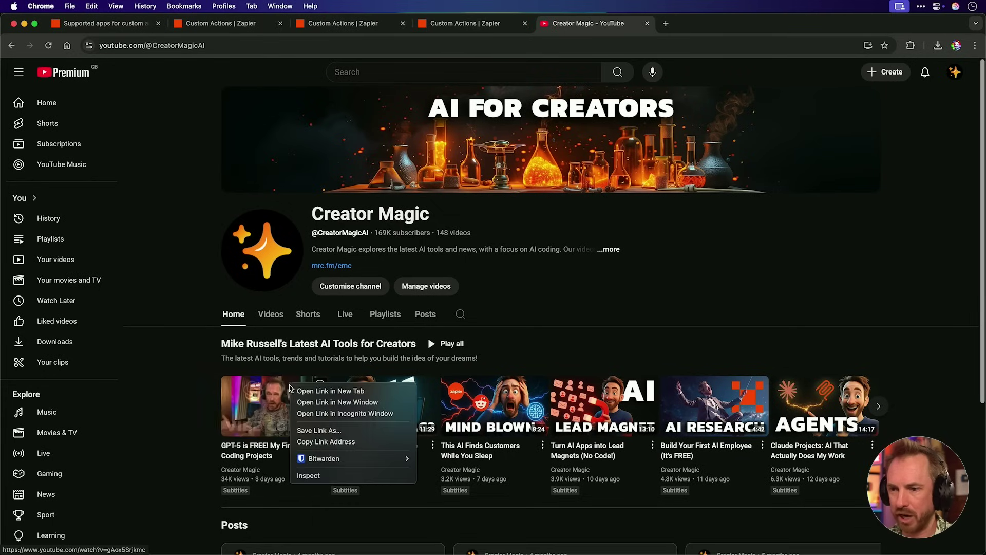
click(298, 440)
click(344, 23)
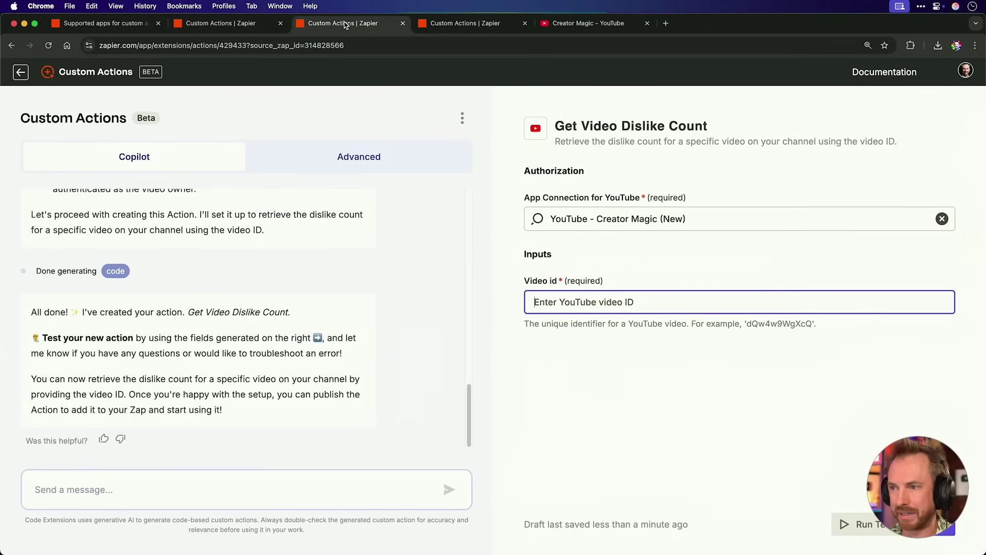
key(super+v)
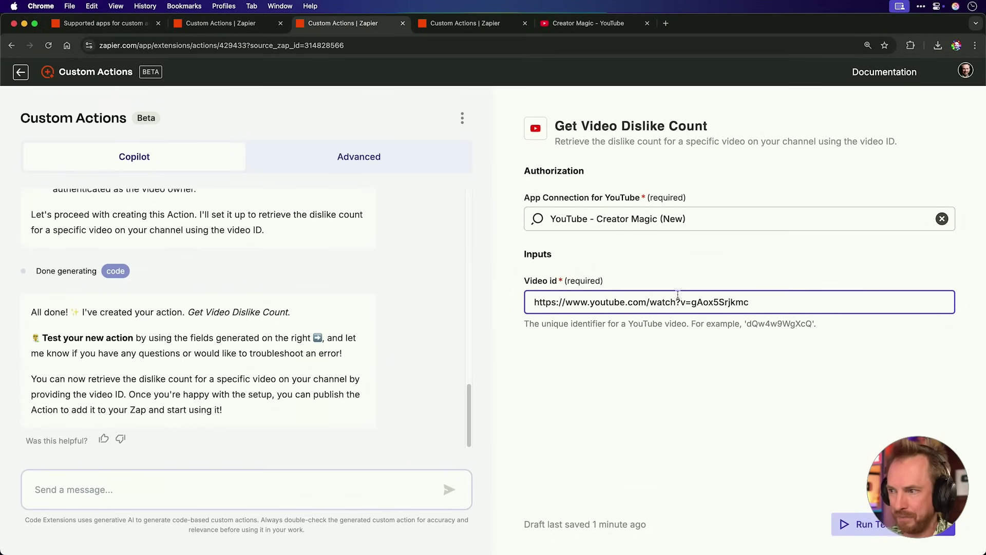
drag(690, 303, 511, 307)
key(BackSpace)
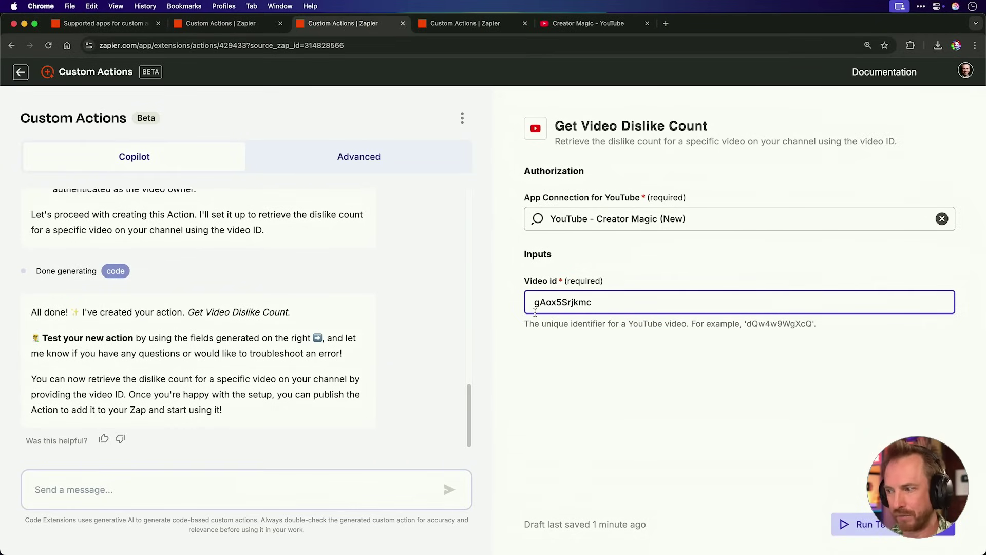
Run the test and highlight the returned dislike result 28
click(858, 524)
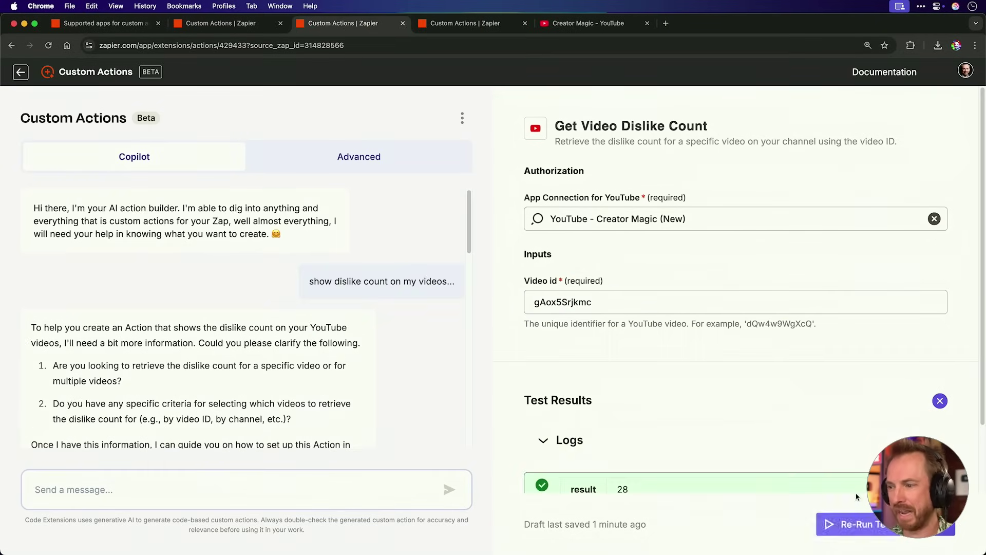
scroll(750, 420, down, 3)
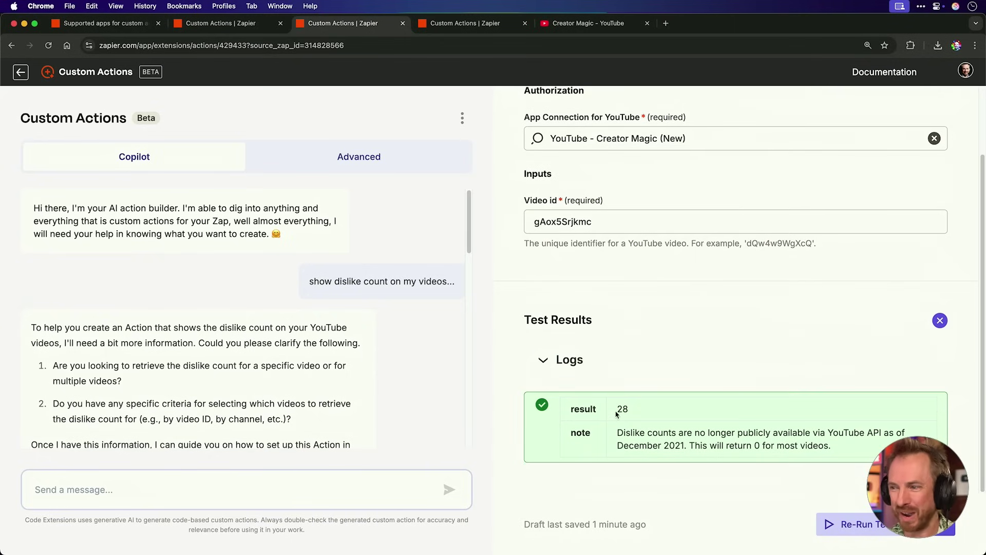
drag(616, 414, 645, 410)
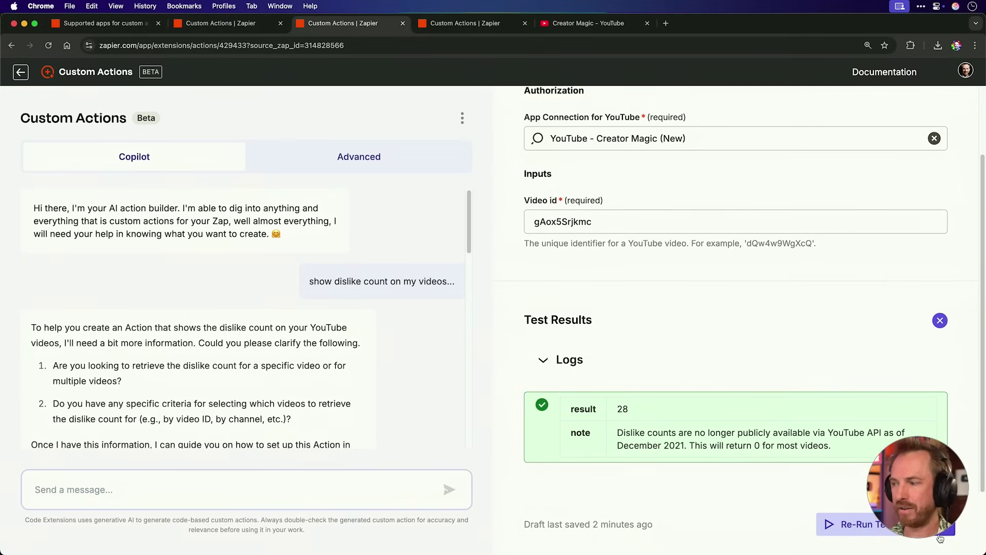
Refresh the Zap's custom actions and pick Get Video Dislike Count as the action event
click(939, 536)
click(237, 26)
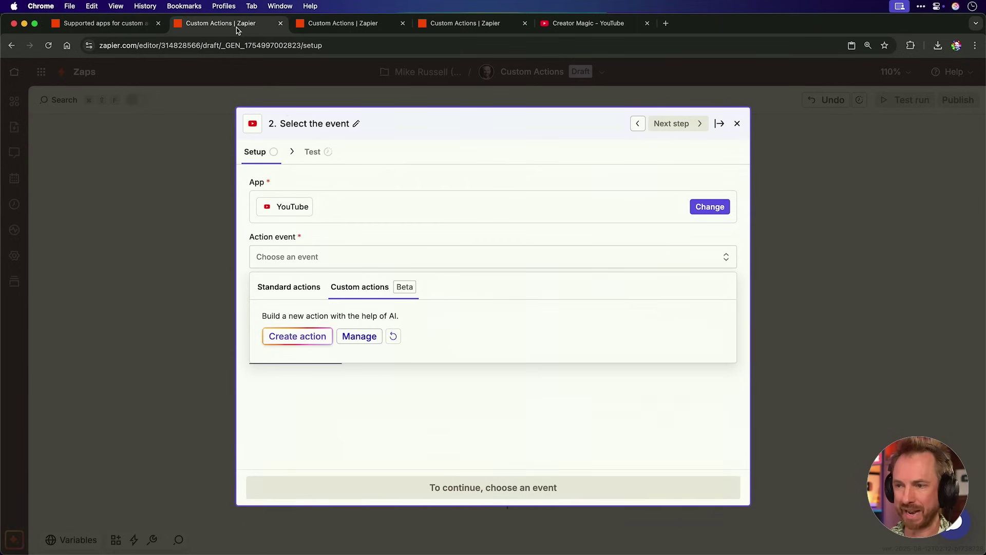
click(393, 336)
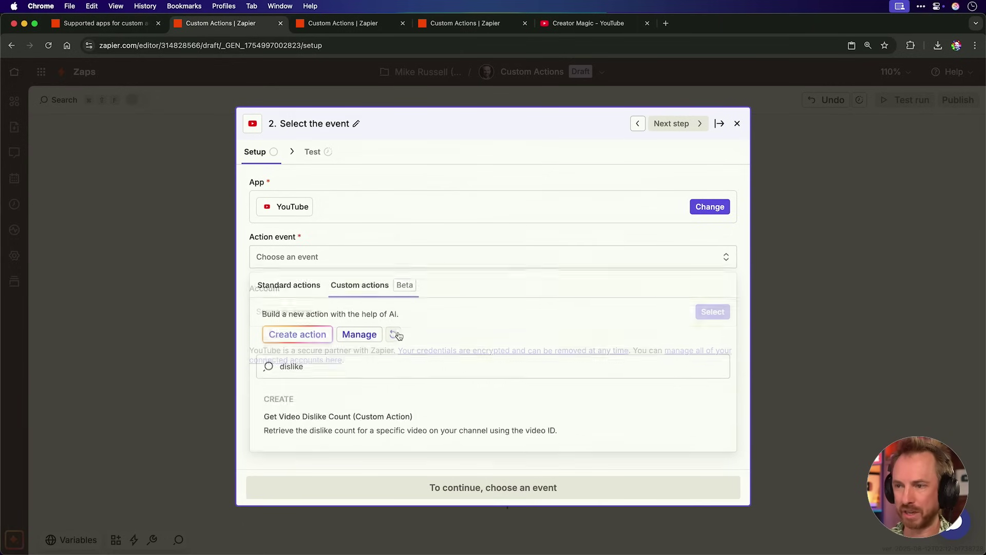
click(366, 439)
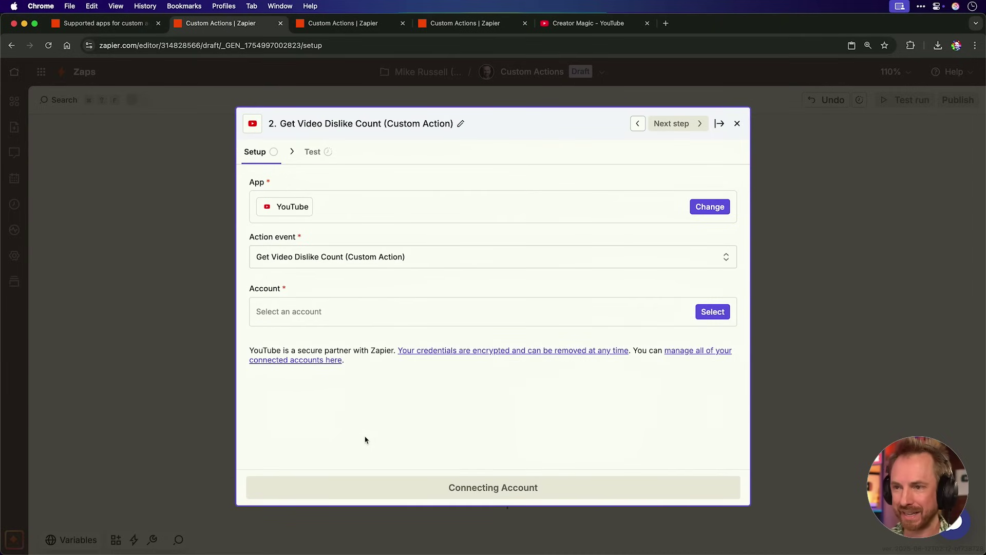
Connect the first YouTube account, test the step, and highlight the Result 9
click(731, 310)
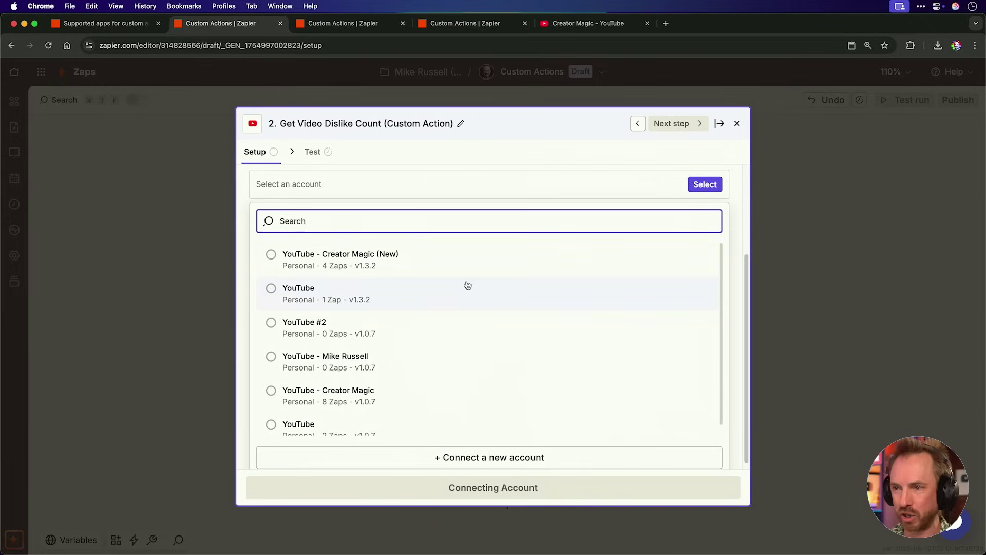
click(359, 251)
click(414, 486)
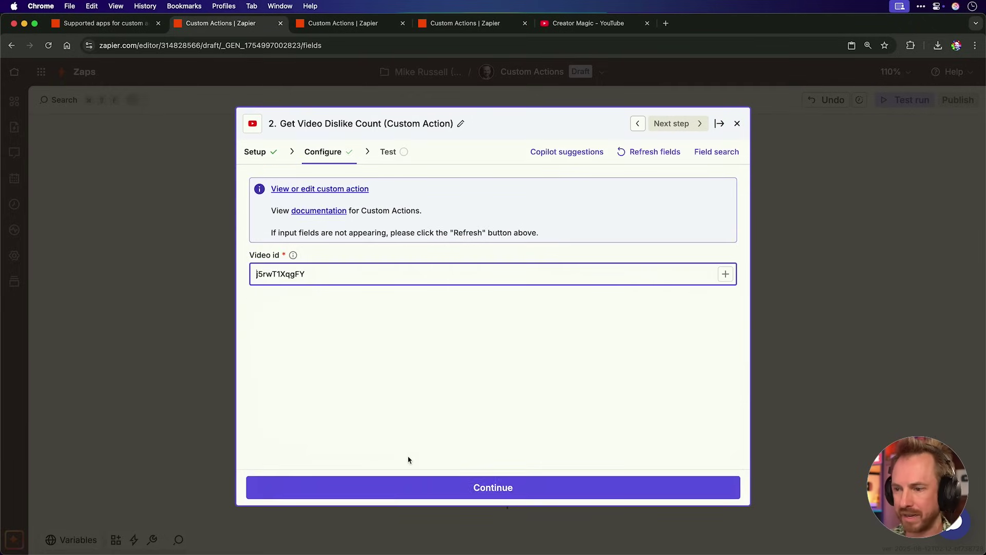
click(414, 488)
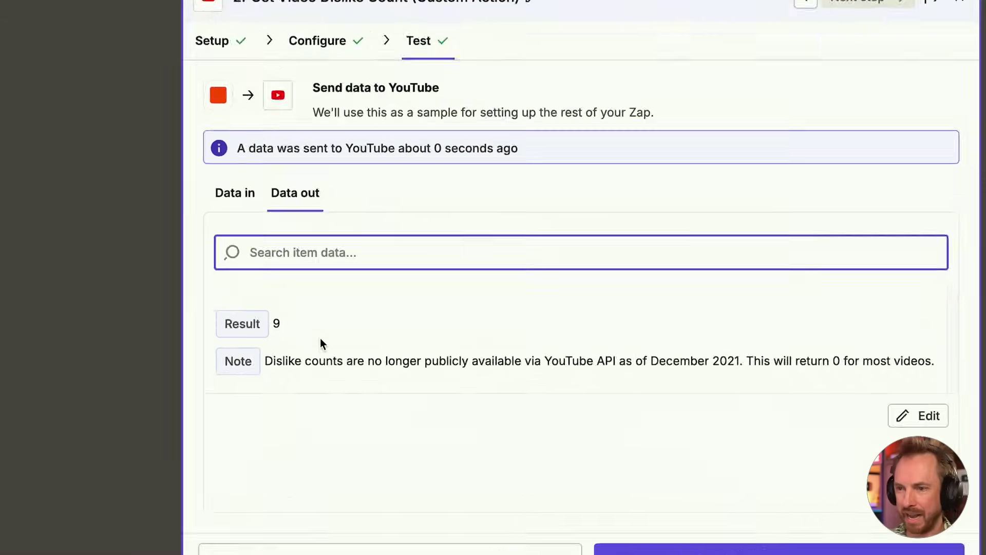
double_click(258, 315)
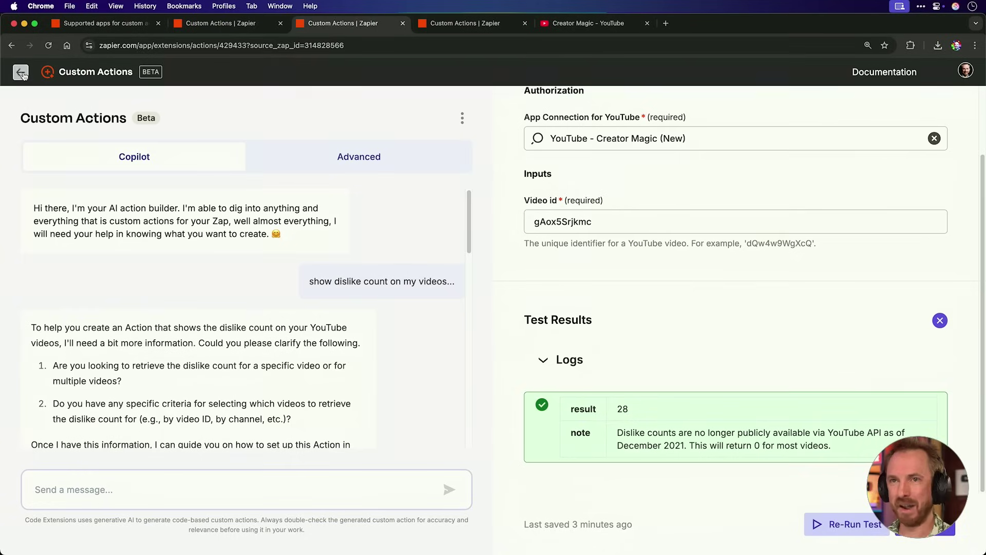
Go back from the action editor to the Custom Actions library
click(21, 73)
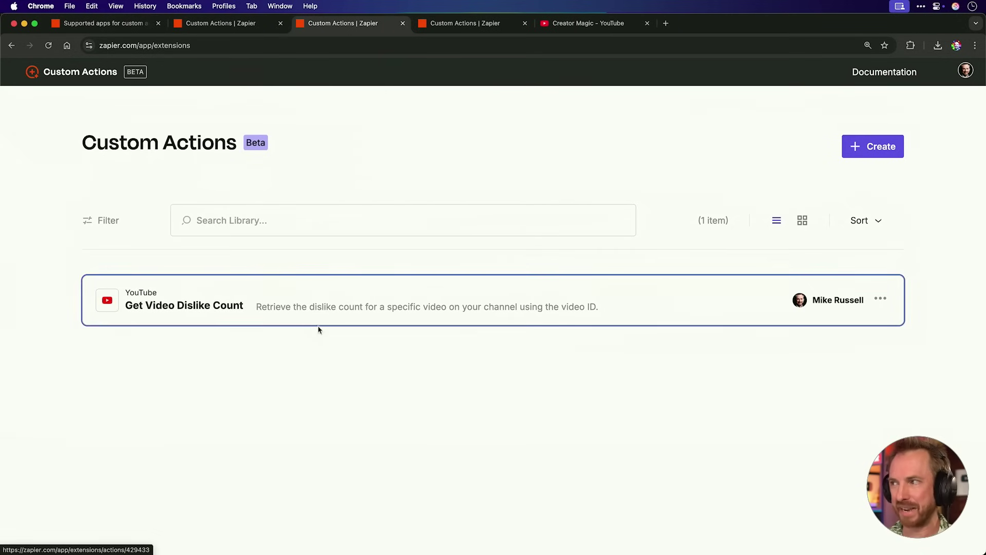
Start a new custom action and search the apps for 'gemini', which returns no match
click(867, 149)
click(829, 185)
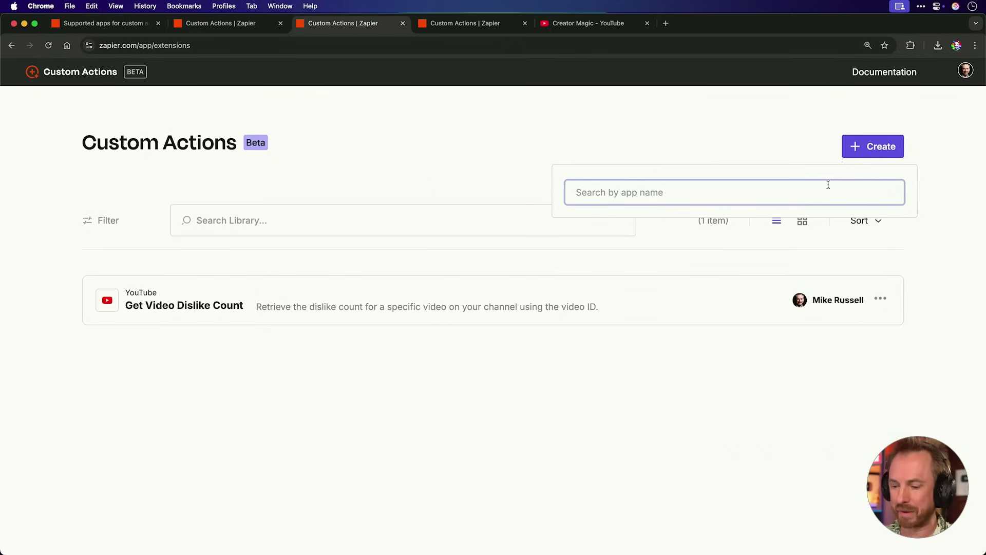
text(ge)
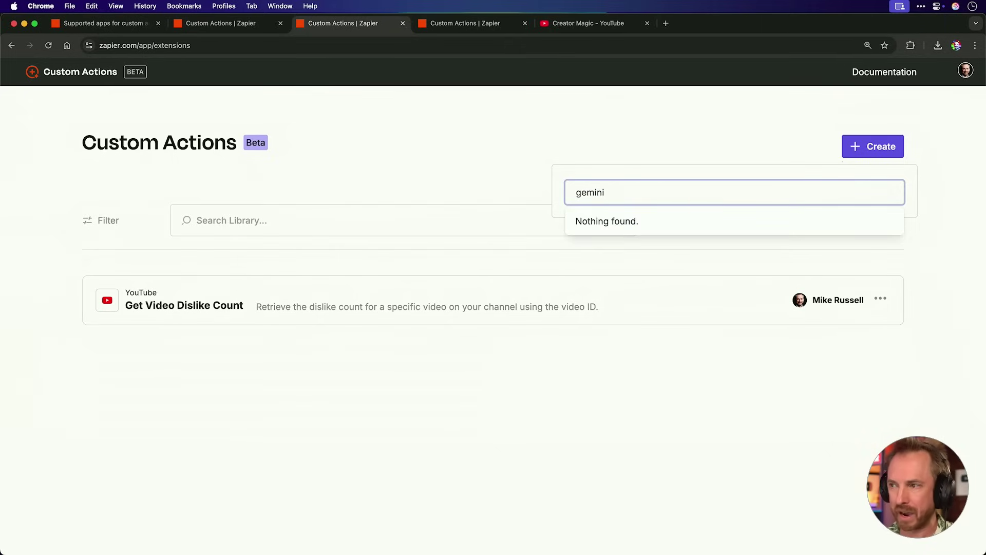
text(mini)
click(641, 220)
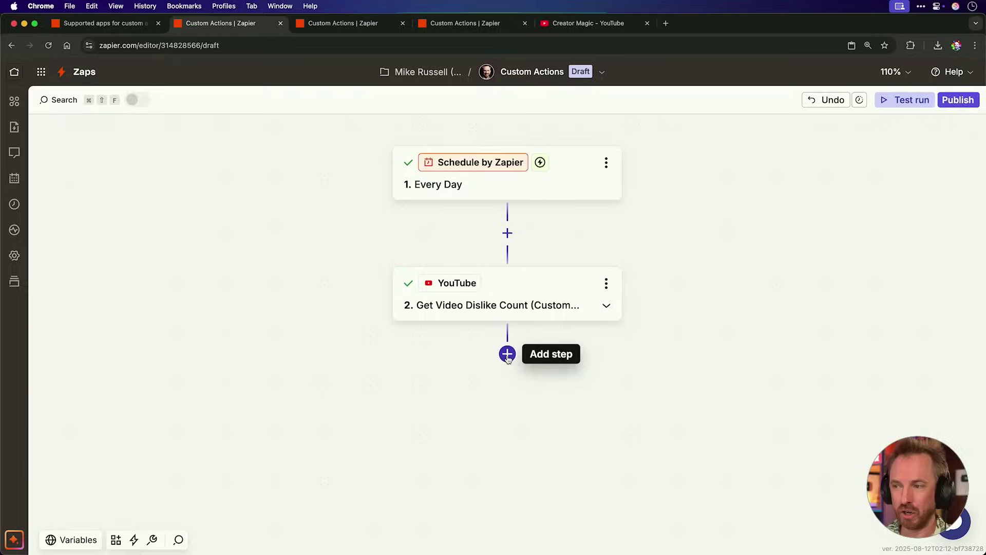
Add a Google AI Studio (Gemini) step to the Zap and begin writing its message
click(507, 353)
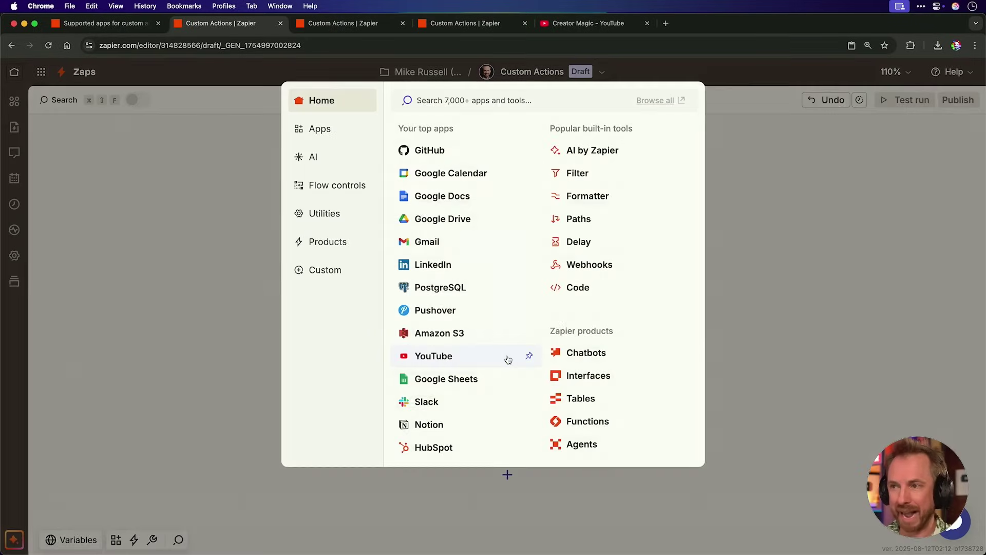
text(gemini)
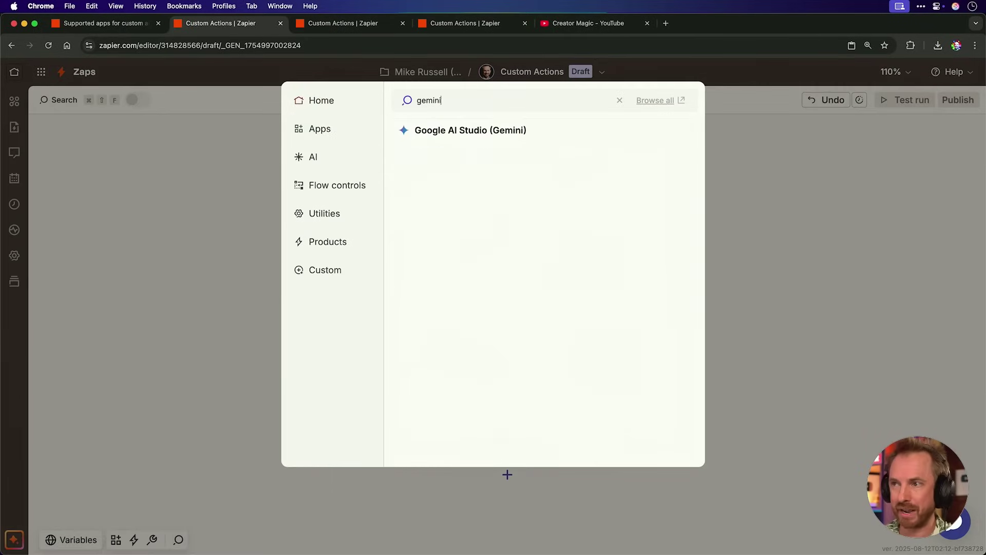
click(473, 137)
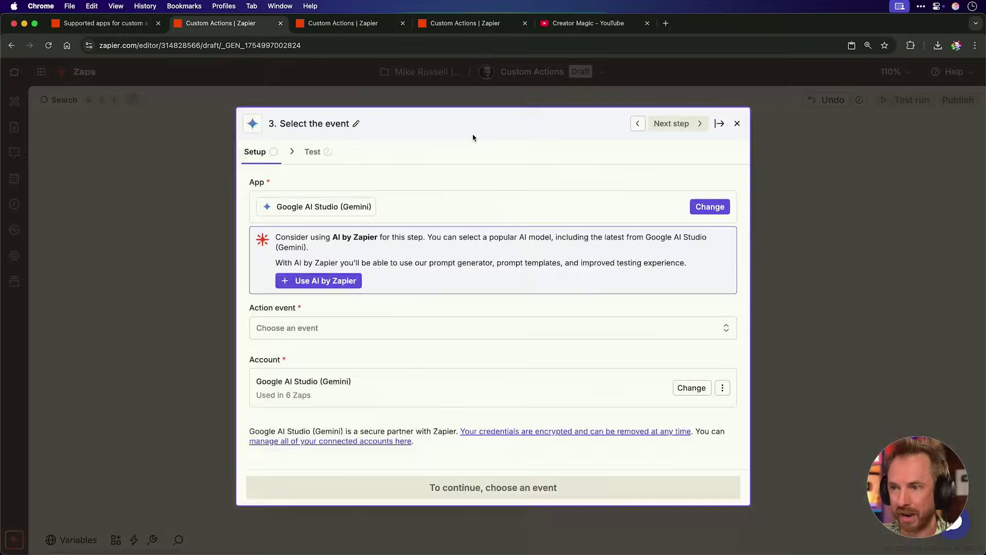
text(Summarise video:)
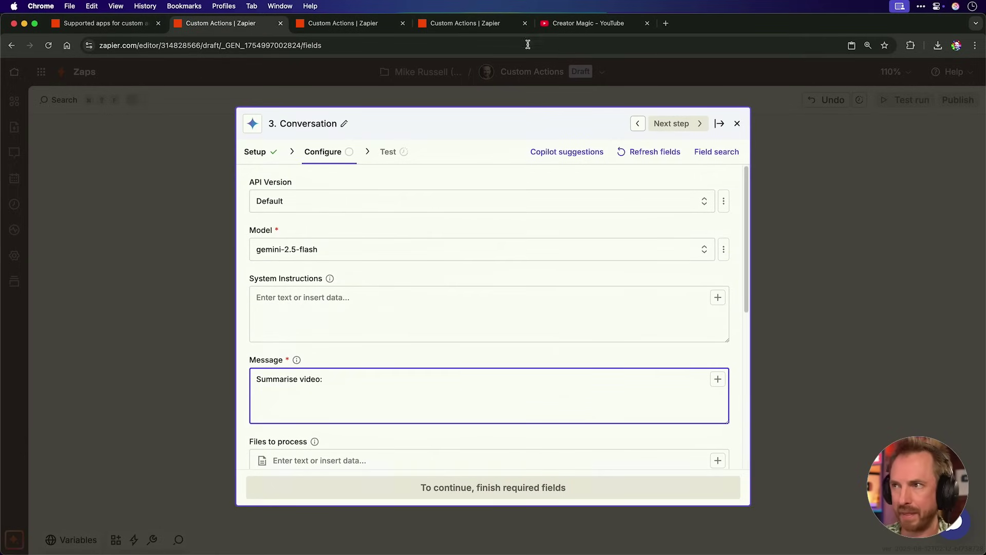
Paste a copied channel video link into the Gemini message and test the step
click(550, 24)
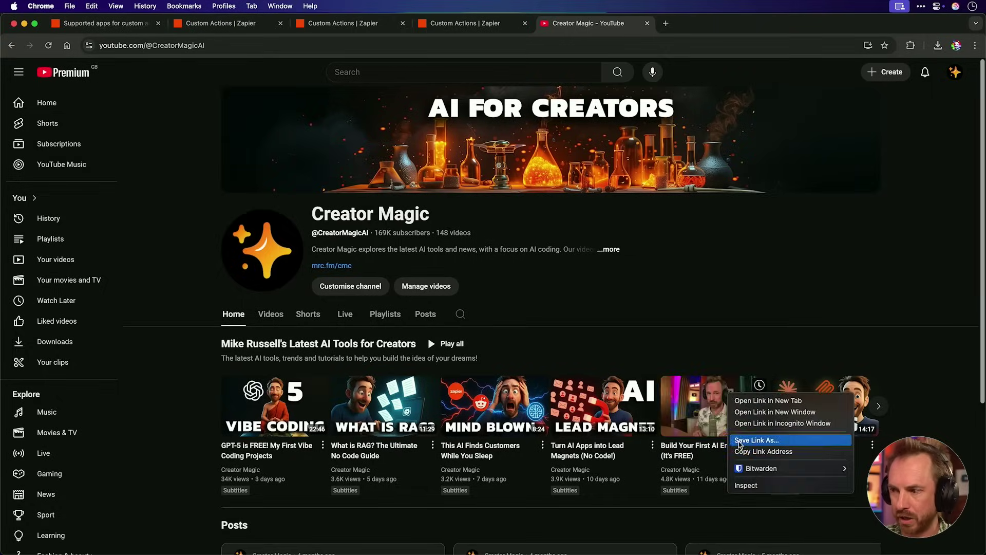
click(764, 451)
click(226, 23)
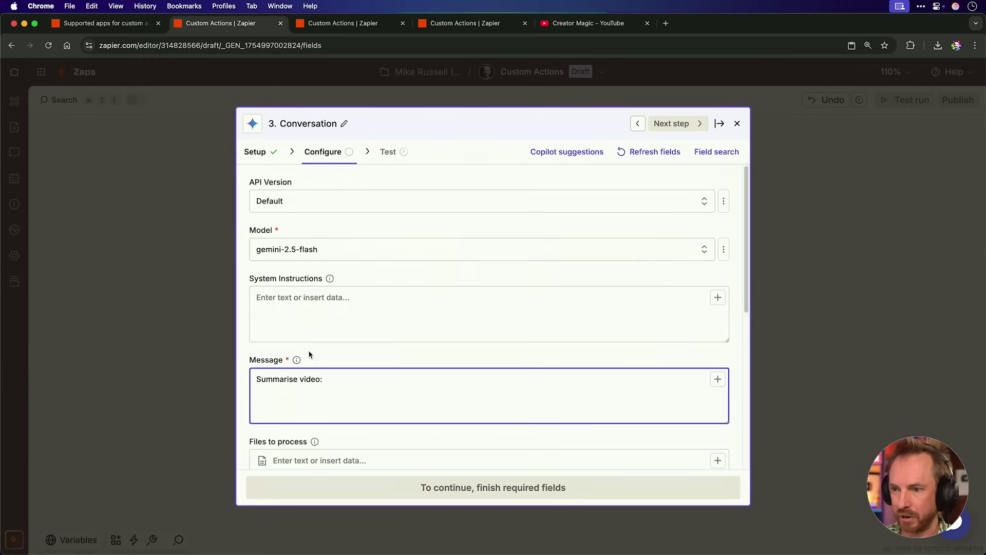
key(super+v)
click(513, 487)
click(532, 490)
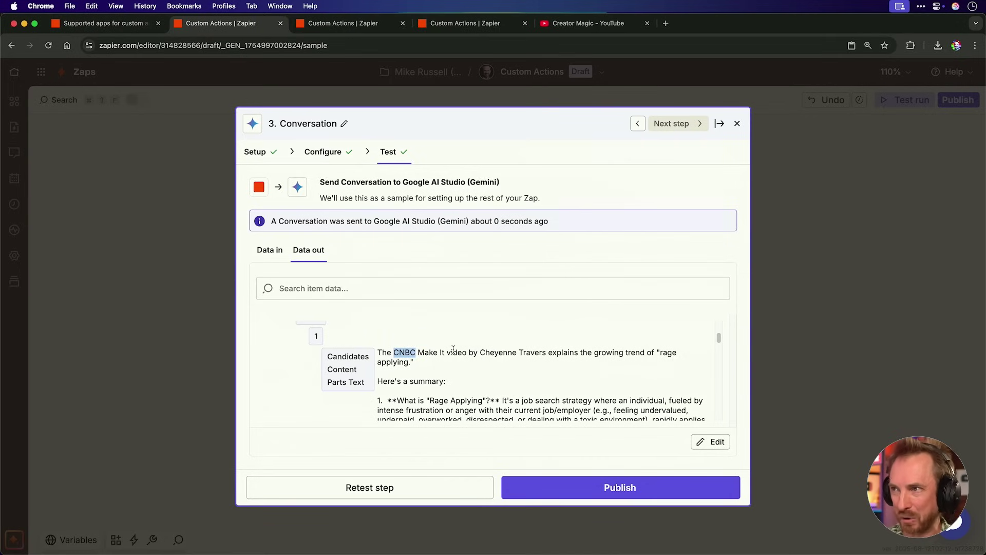
click(574, 26)
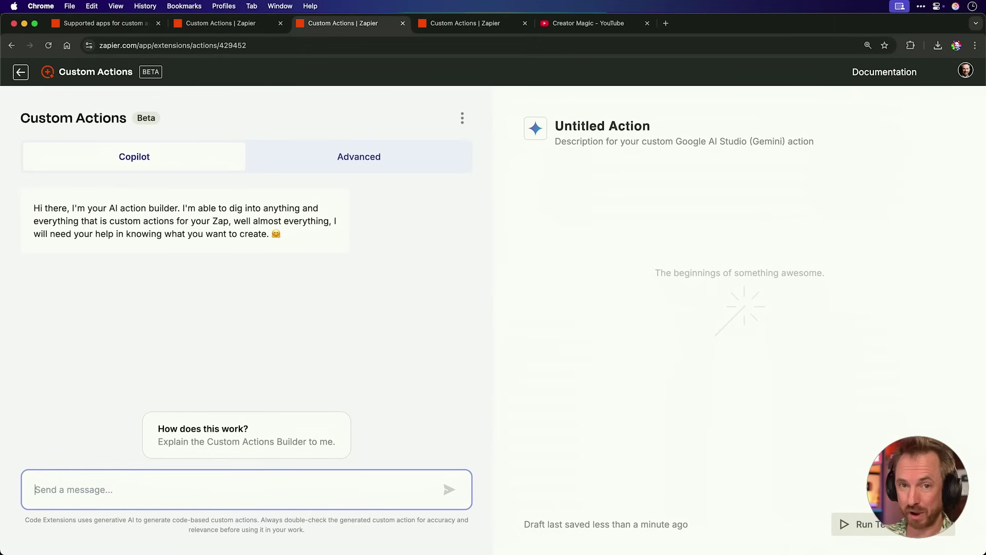
Send the Copilot the action request, then answer: summarise, public videos, 3-4 sentence summary
key(super+v)
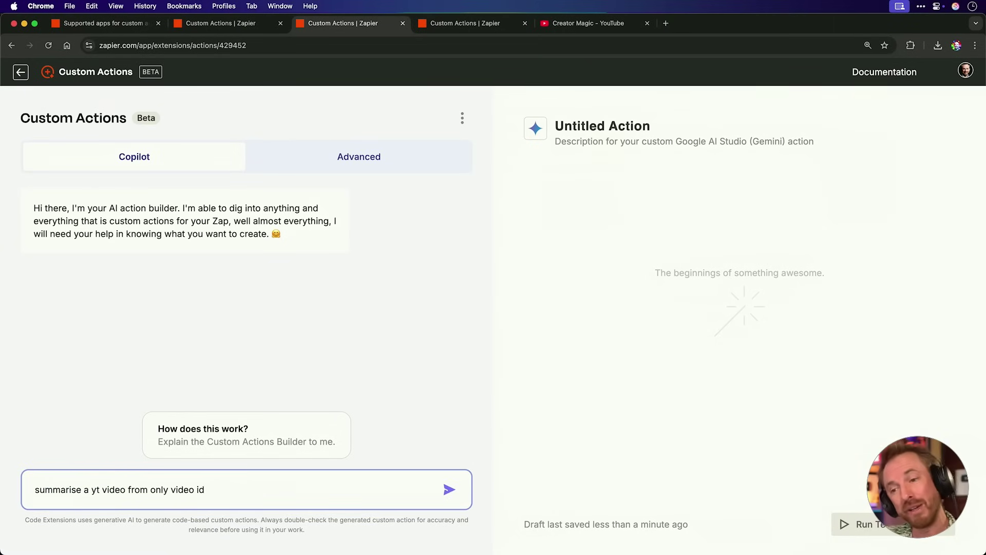
key(Return)
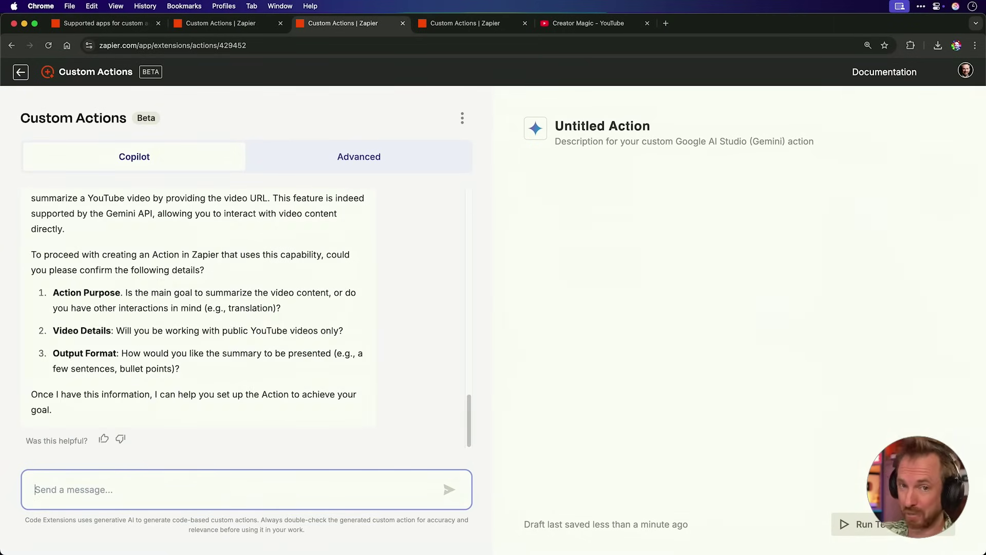
text(1. summarise 2. public 3. 3-4 s)
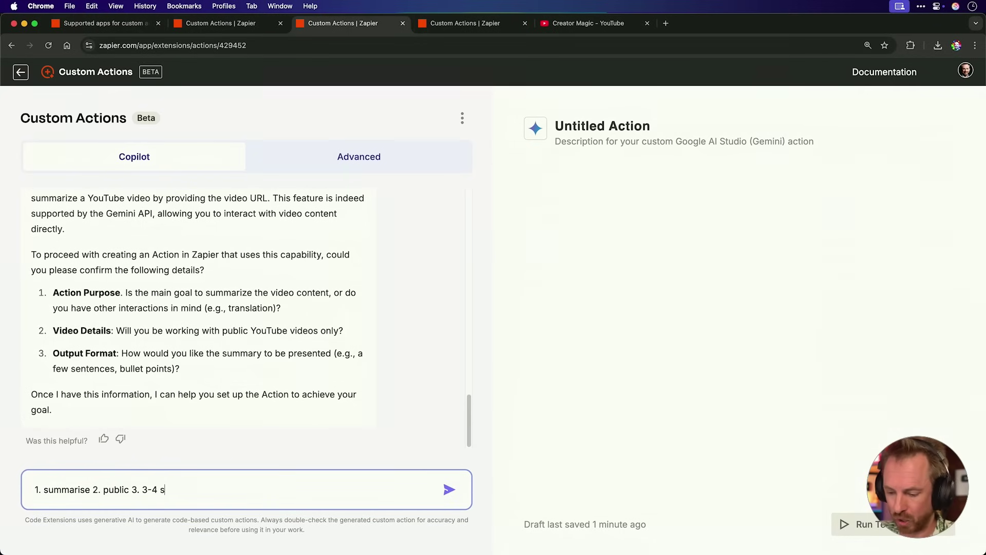
text(es)
key(Return)
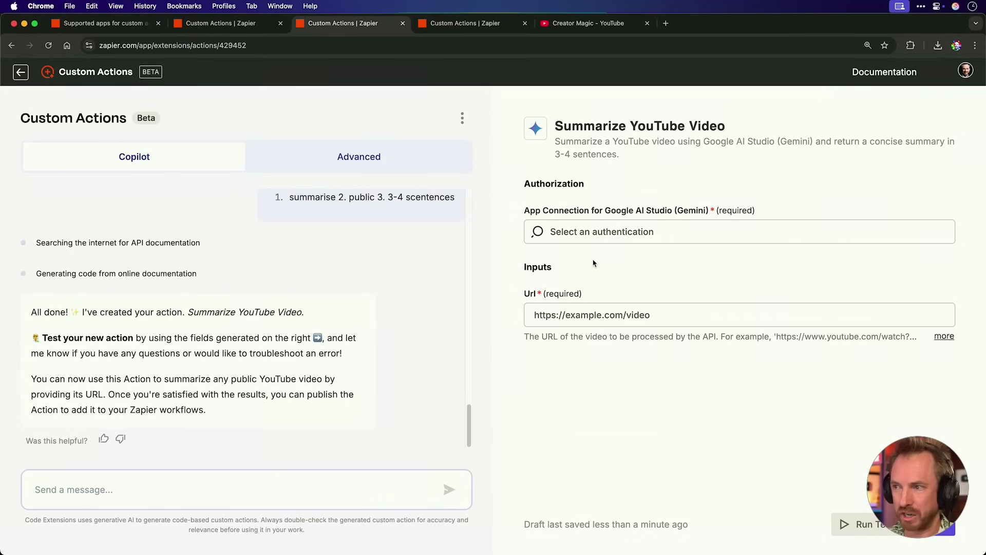
Test the action with the Google AI Studio (Gemini) connection and a pasted YouTube URL, highlighting 'AI Employees'
click(604, 232)
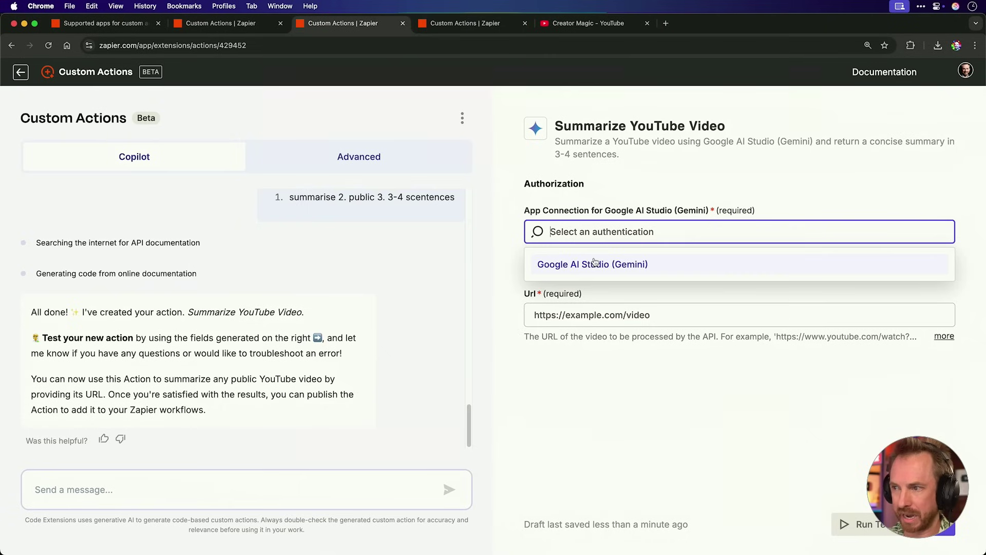
click(594, 264)
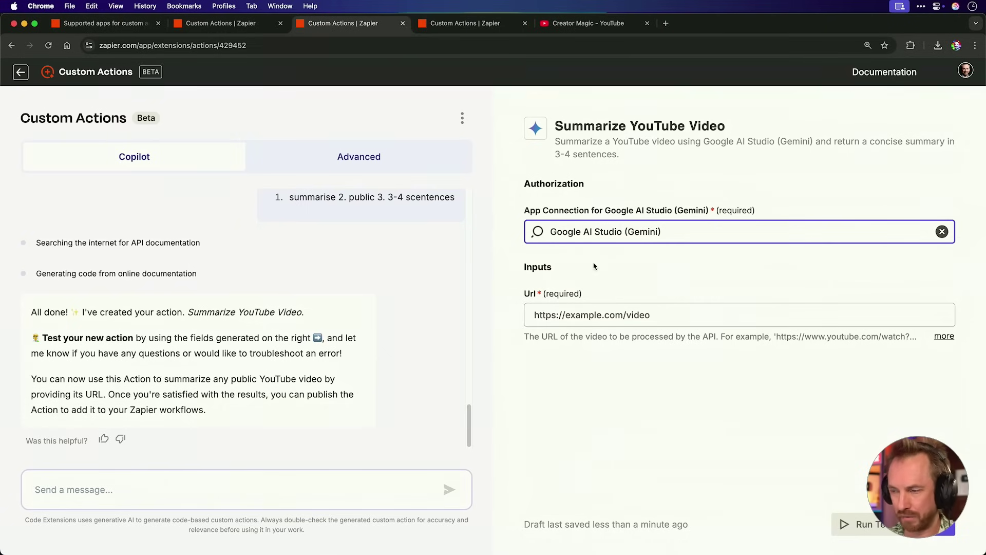
click(662, 314)
key(super+v)
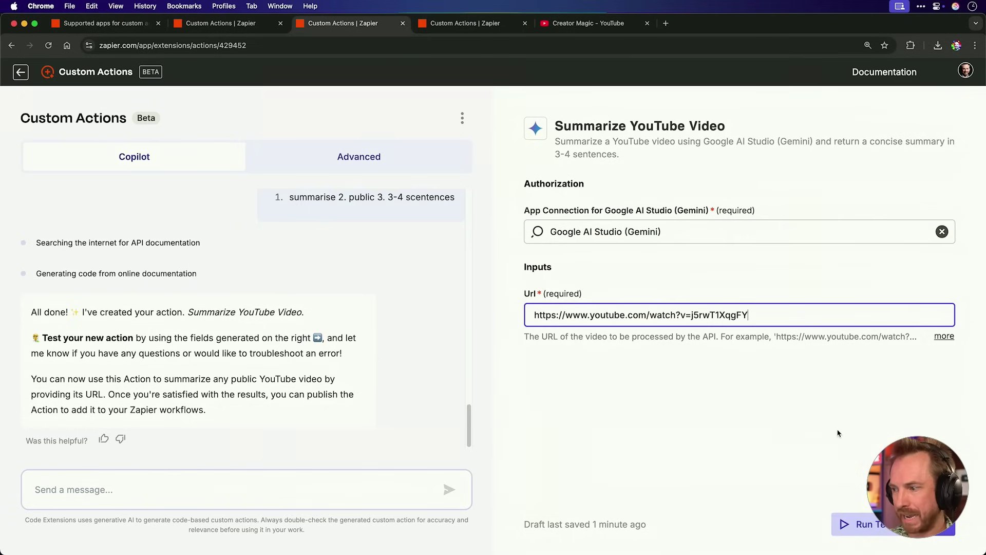
click(855, 524)
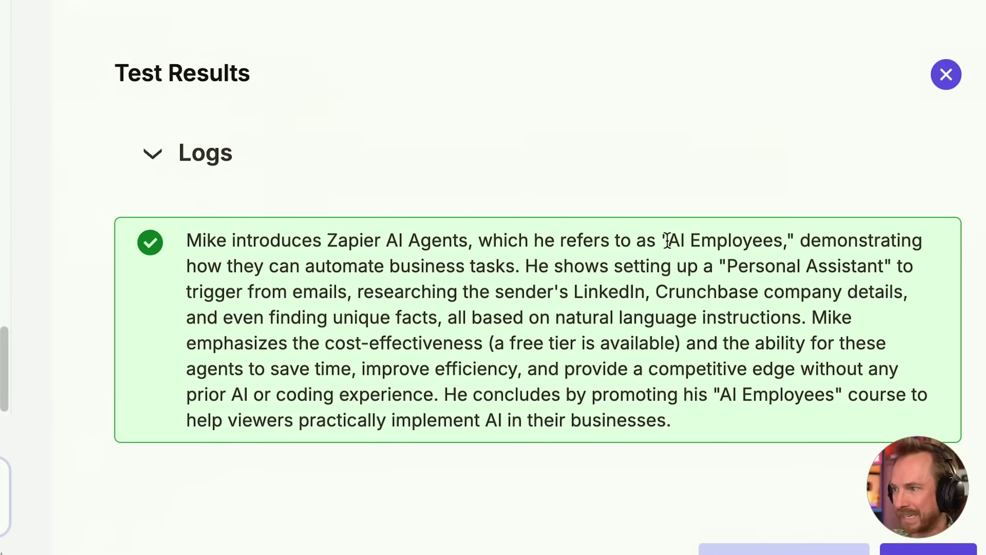
drag(666, 240, 777, 232)
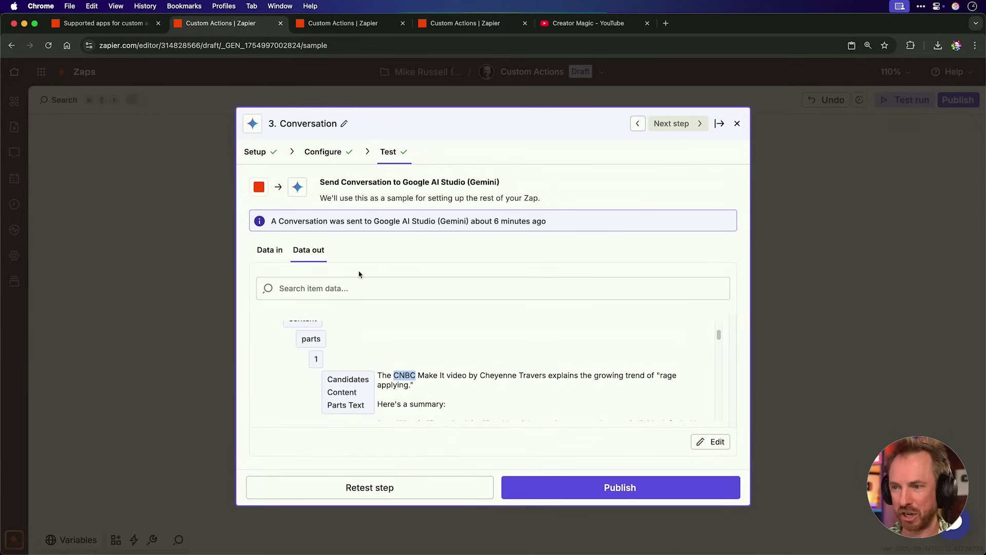
Refresh step 3's Gemini custom actions and choose Summarize YouTube Video as its action event
click(261, 151)
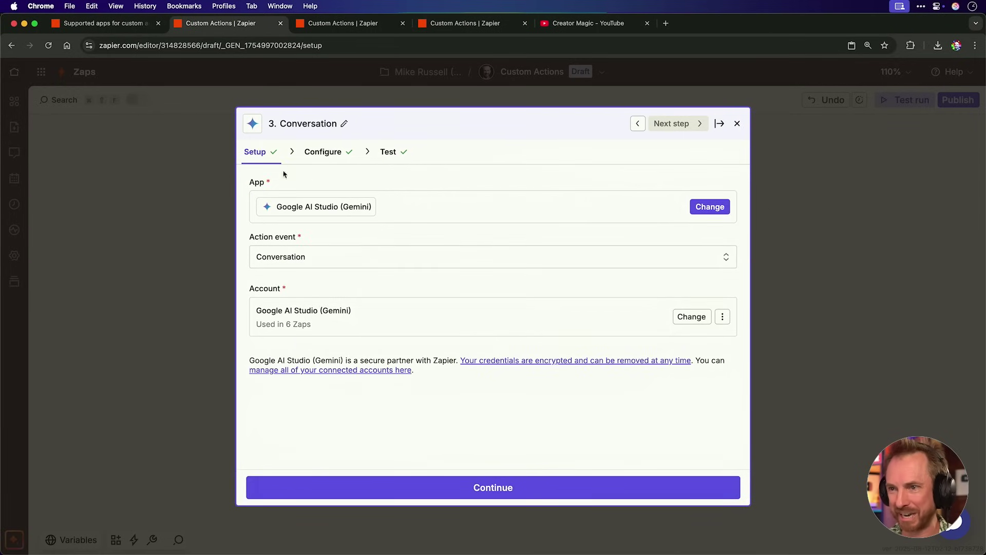
click(310, 257)
click(367, 290)
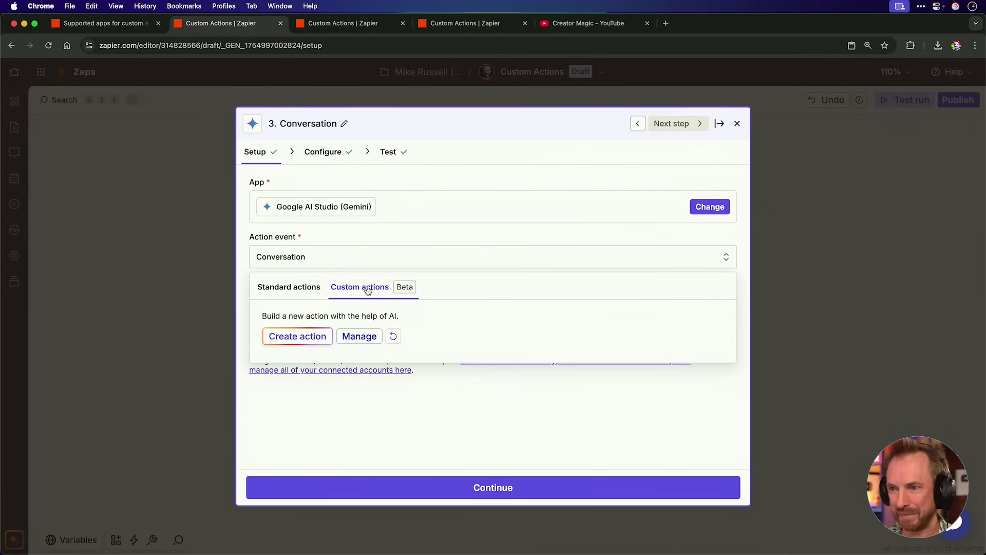
click(393, 336)
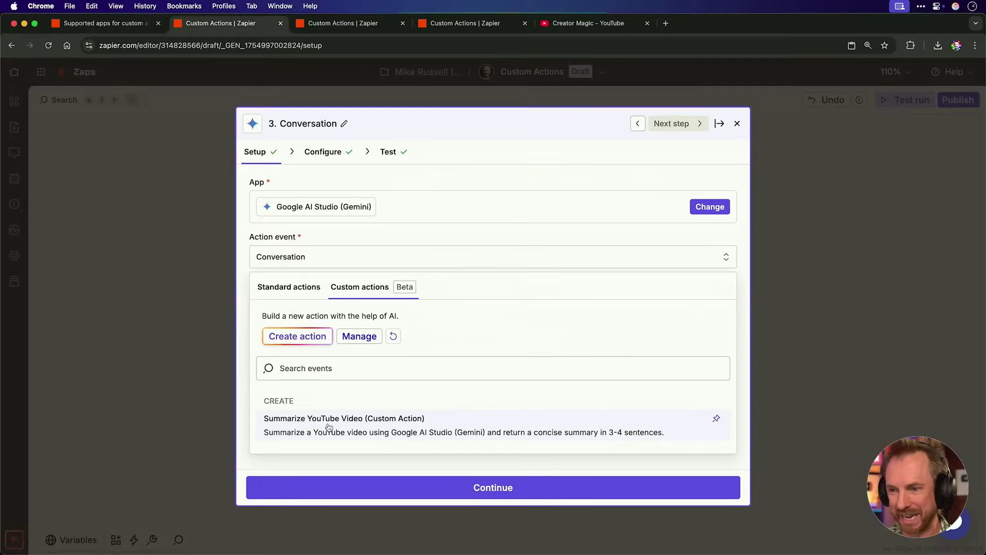
click(329, 428)
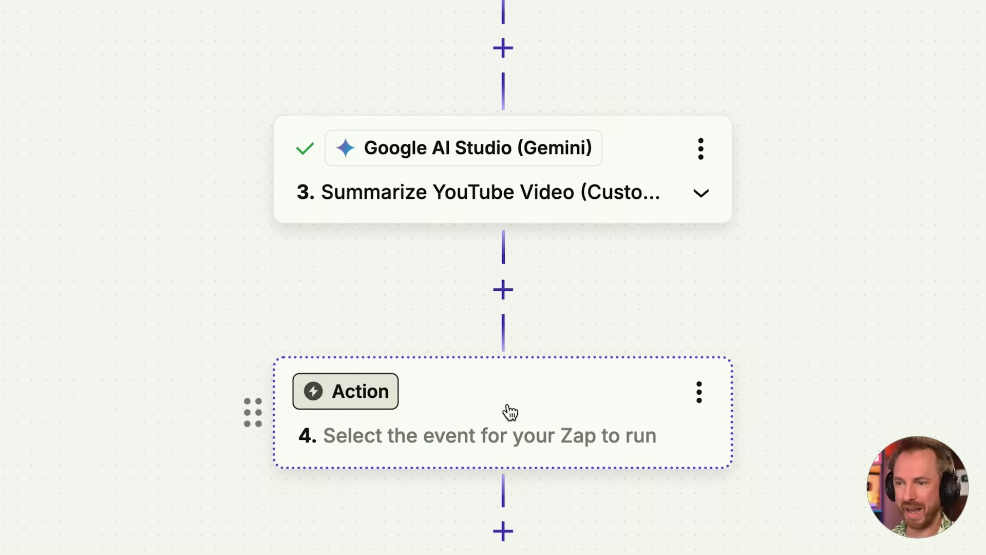
Add a ChatGPT (OpenAI) Conversation as step 4, with a user message asking for something funny that happened
click(510, 411)
text(openai)
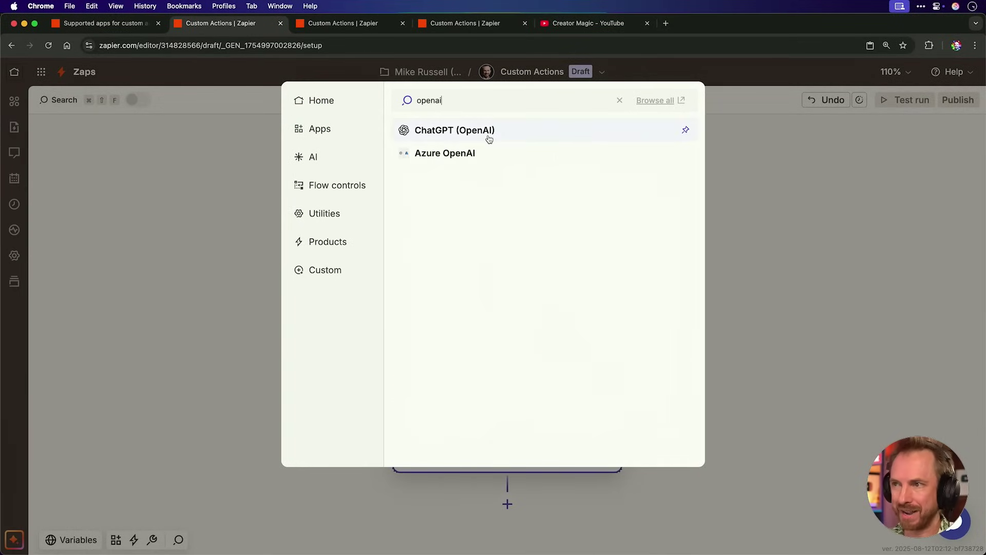
click(489, 139)
text(T)
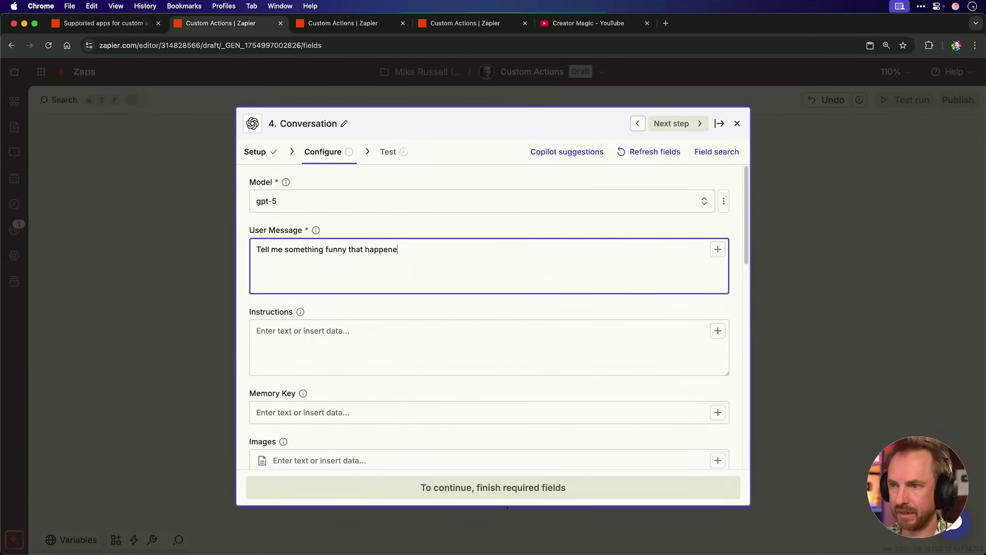
Run the test of the step 4 ChatGPT Conversation and review its reply
click(370, 487)
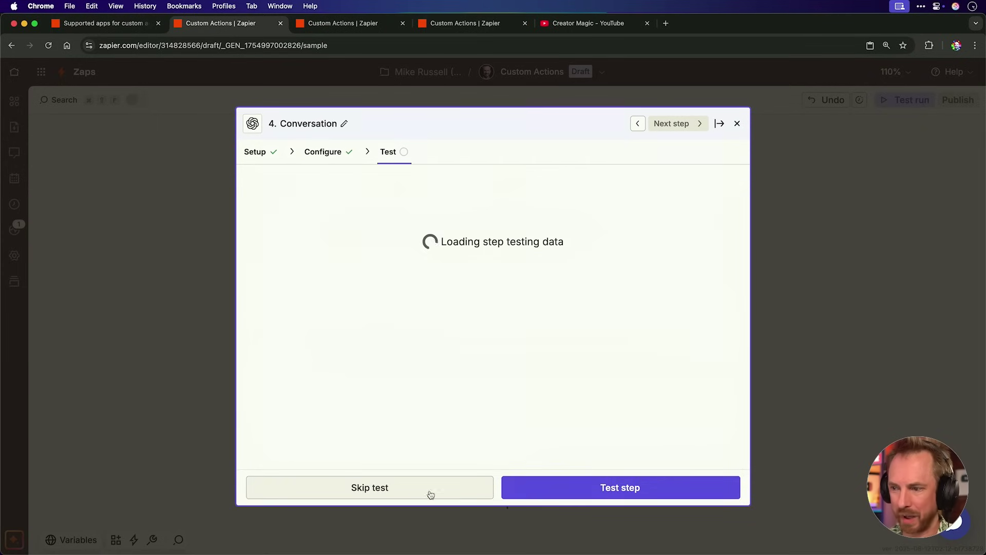
click(524, 497)
scroll(474, 368, down, 10)
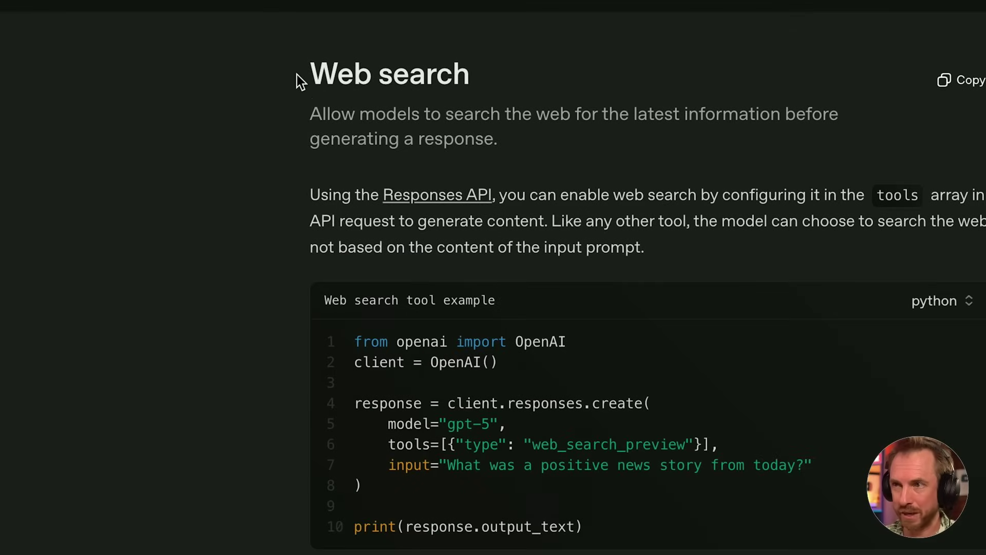
Highlight the Web search heading and draft 'allow models to search the web' in the Copilot chat
drag(301, 81, 537, 81)
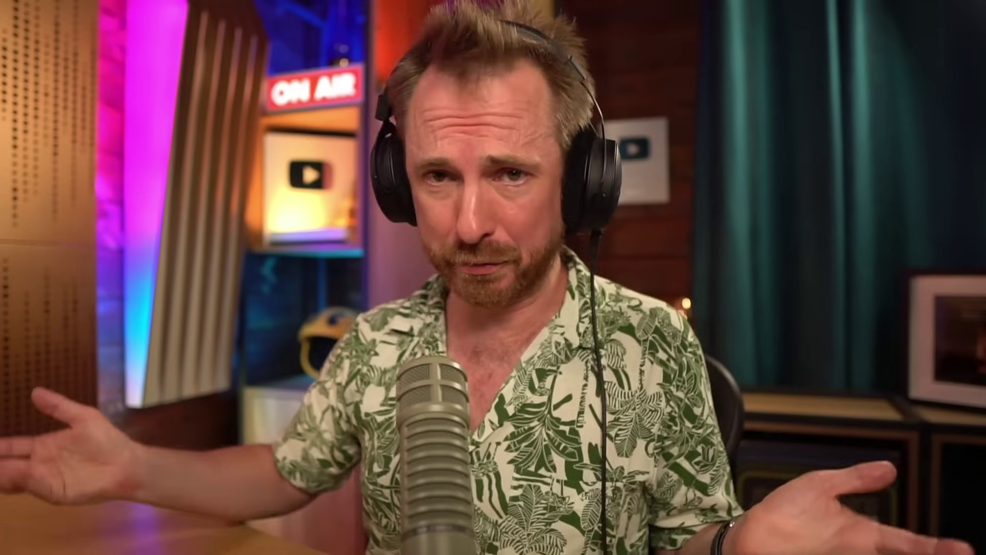
text(allow models to sear)
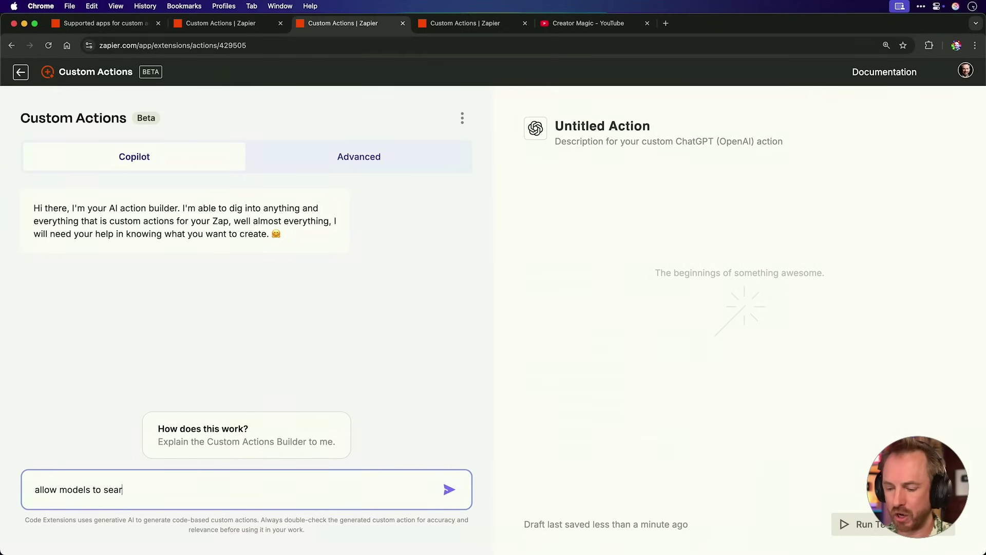
text(ch the we)
text(b)
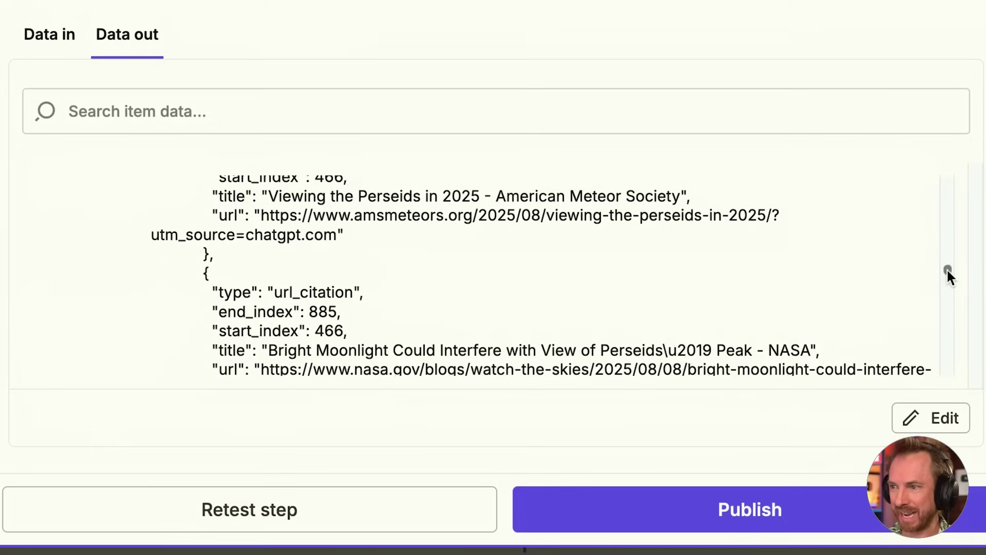
Open the cited Guardian Perseids article link from the test output and check its publication date
drag(948, 269, 949, 263)
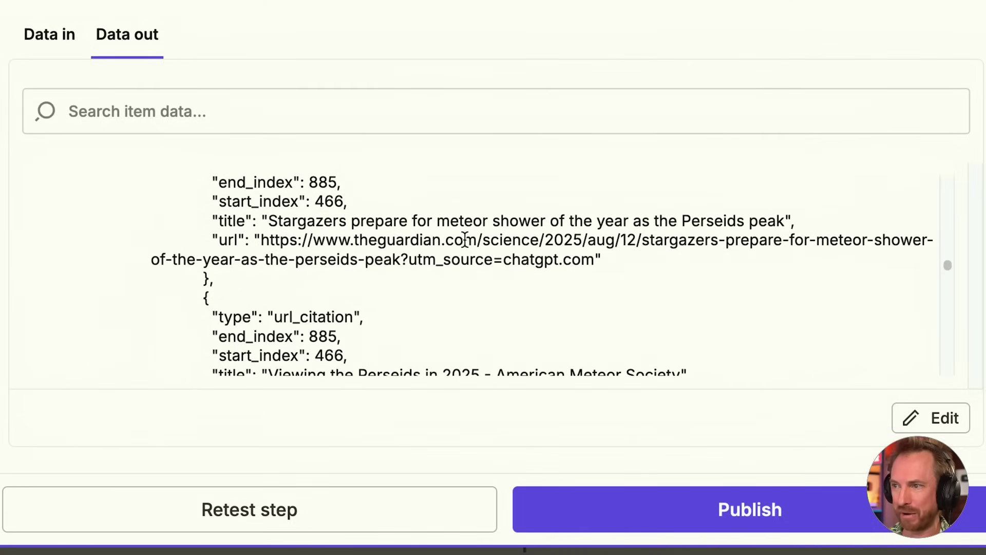
drag(261, 240, 592, 260)
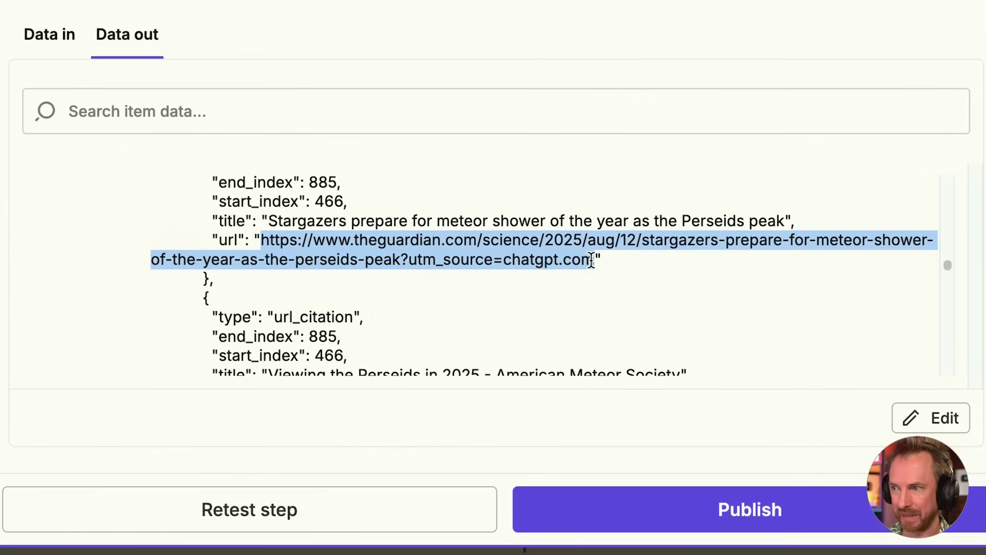
right_click(591, 260)
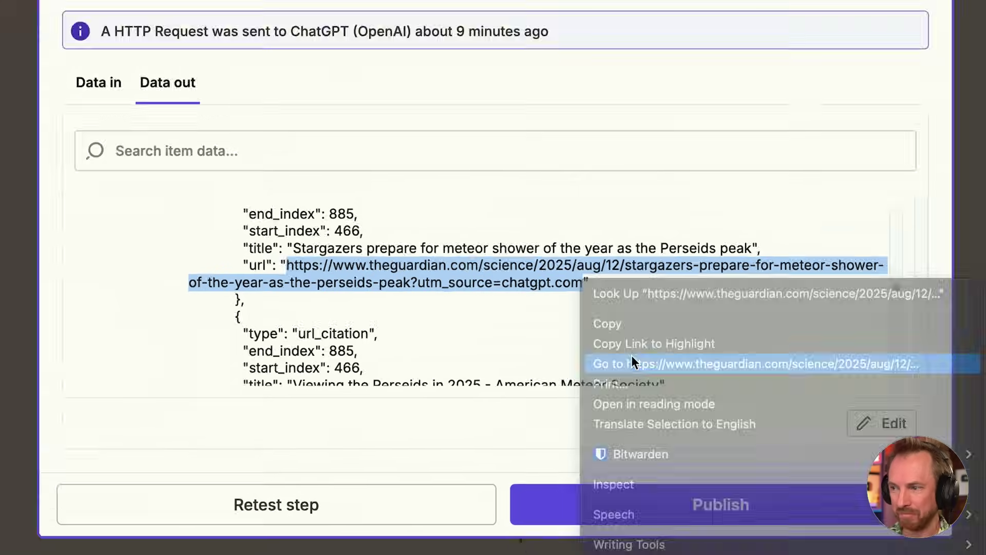
click(649, 350)
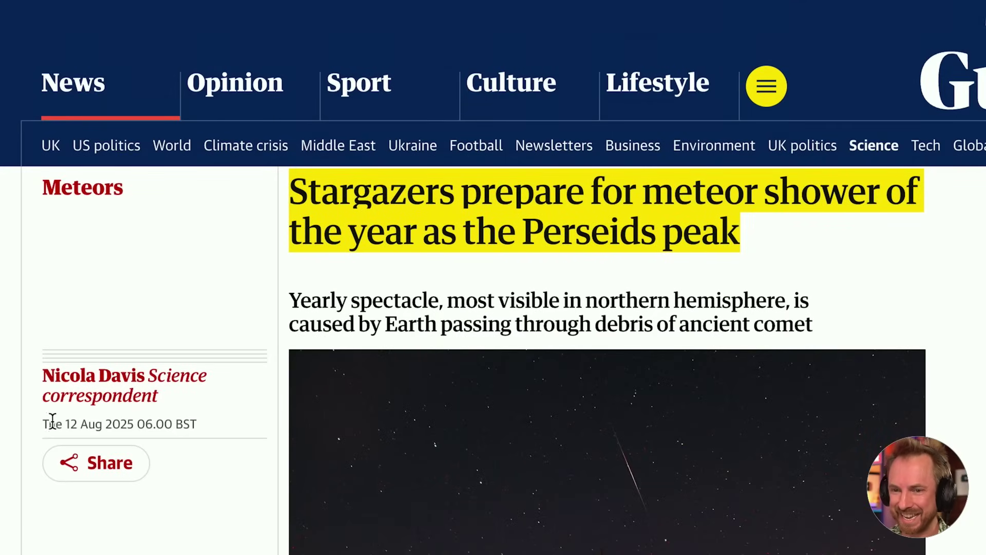
drag(42, 423, 113, 425)
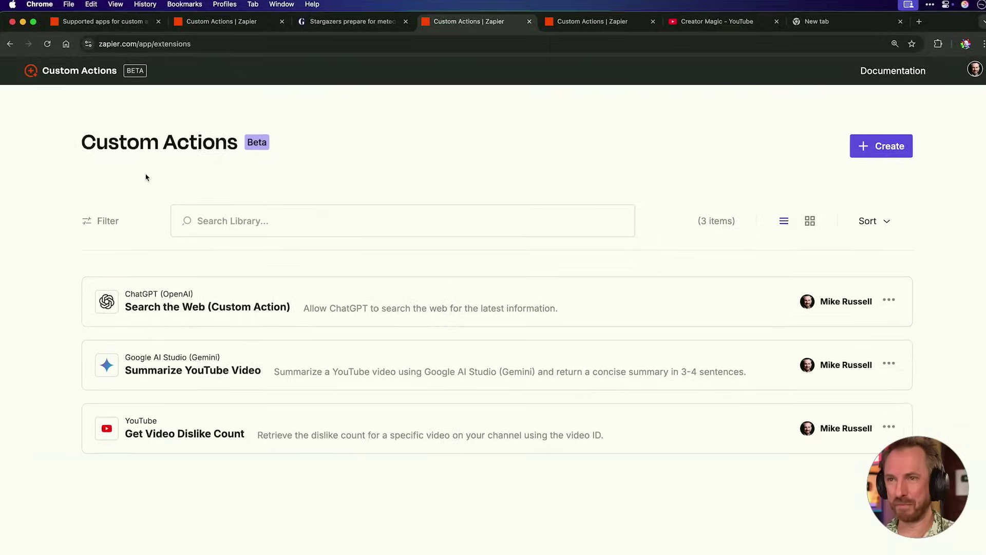
scroll(174, 360, down, 5)
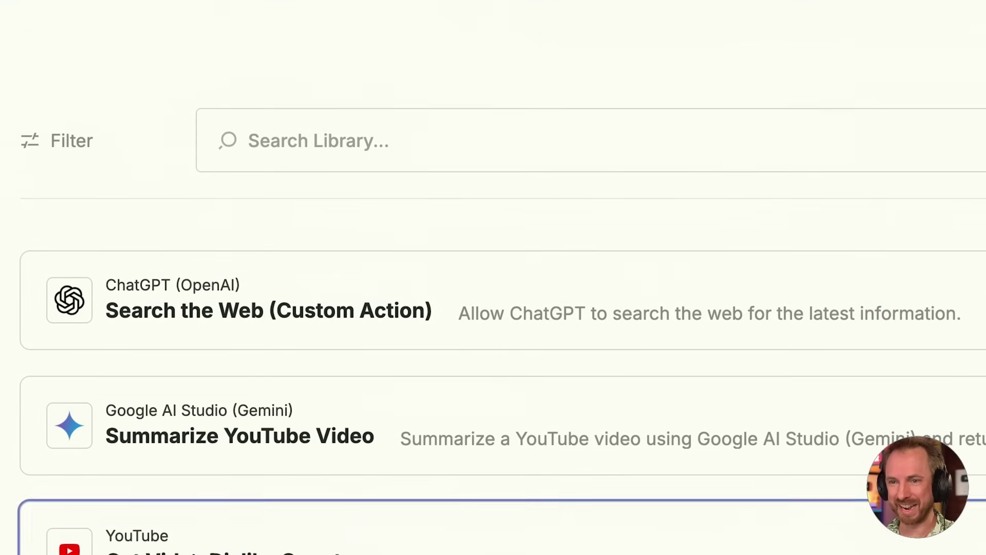